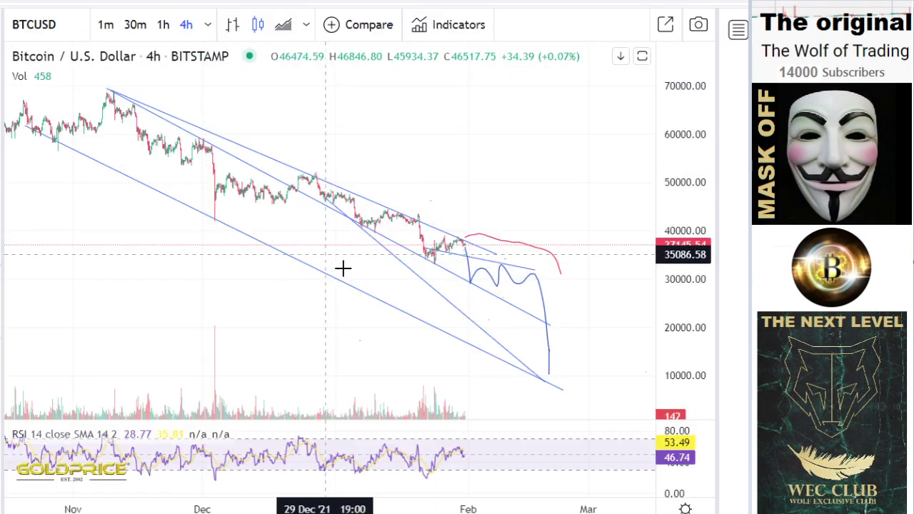
Examine the red and blue projected price paths beyond the latest candles against the descending trendlines on the 4h Bitcoin chart
{"action": "left_click_drag", "start_coordinate": [679, 370], "coordinate": [664, 303]}
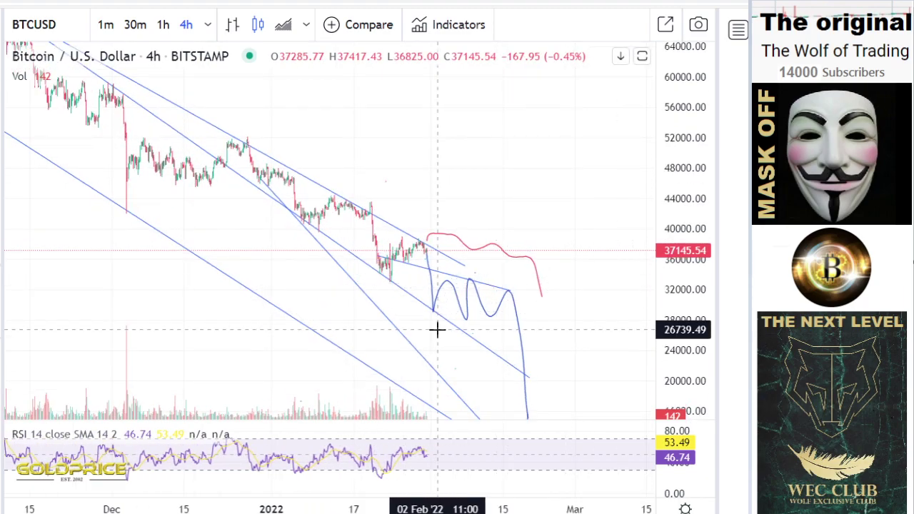
{"action": "scroll", "coordinate": [439, 333], "scroll_direction": "up", "scroll_amount": 2}
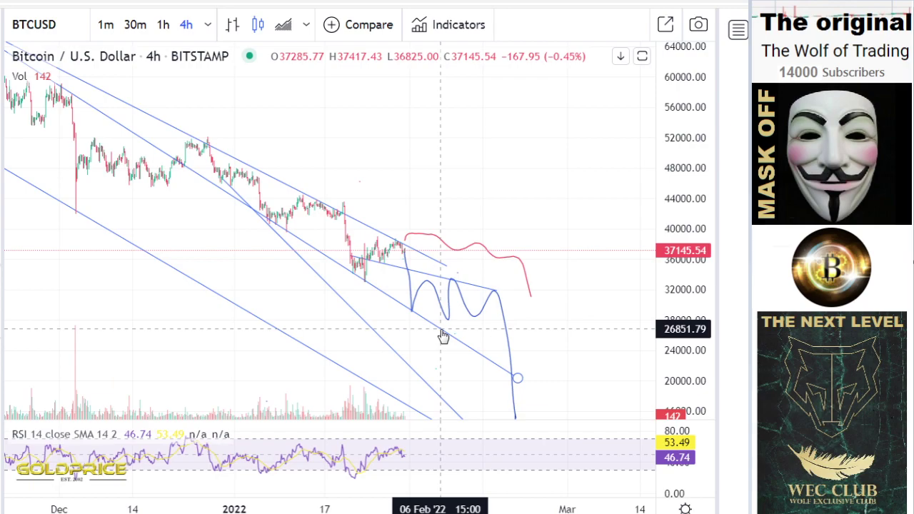
{"action": "scroll", "coordinate": [443, 336], "scroll_direction": "up", "scroll_amount": 3}
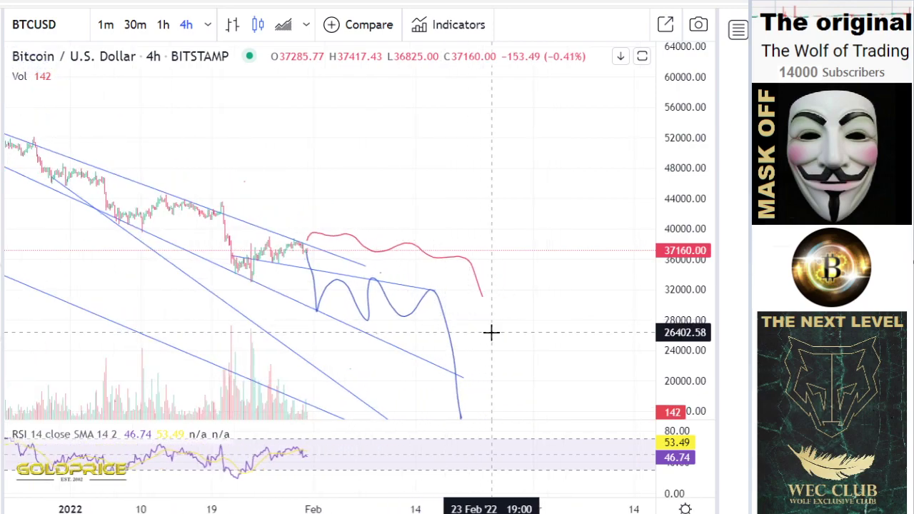
{"action": "scroll", "coordinate": [491, 332], "scroll_direction": "up", "scroll_amount": 4}
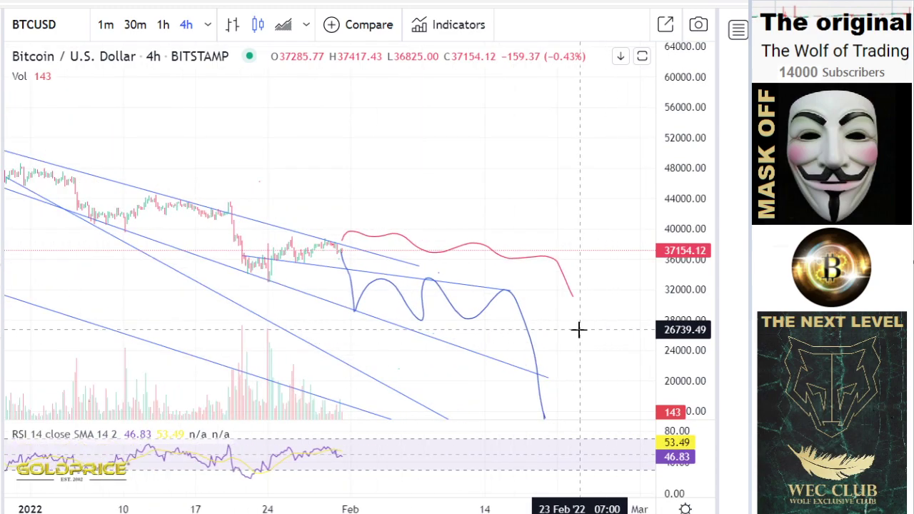
{"action": "scroll", "coordinate": [579, 330], "scroll_direction": "up", "scroll_amount": 3}
{"action": "scroll", "coordinate": [649, 179], "scroll_direction": "up", "scroll_amount": 3}
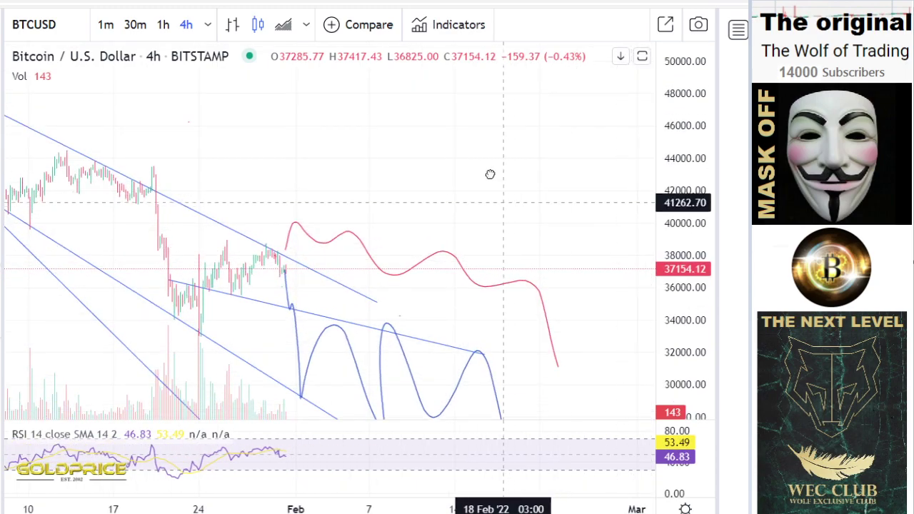
{"action": "left_click_drag", "start_coordinate": [490, 175], "coordinate": [469, 107]}
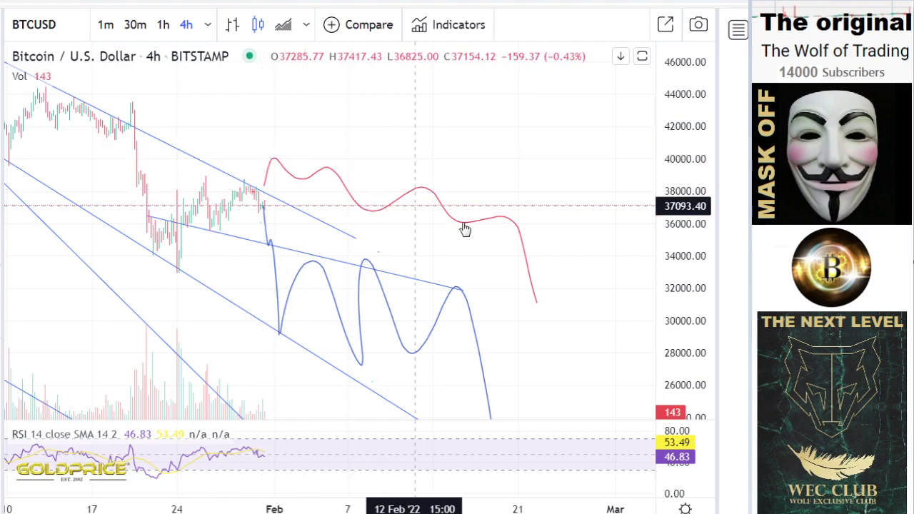
{"action": "scroll", "coordinate": [472, 291], "scroll_direction": "down", "scroll_amount": 1}
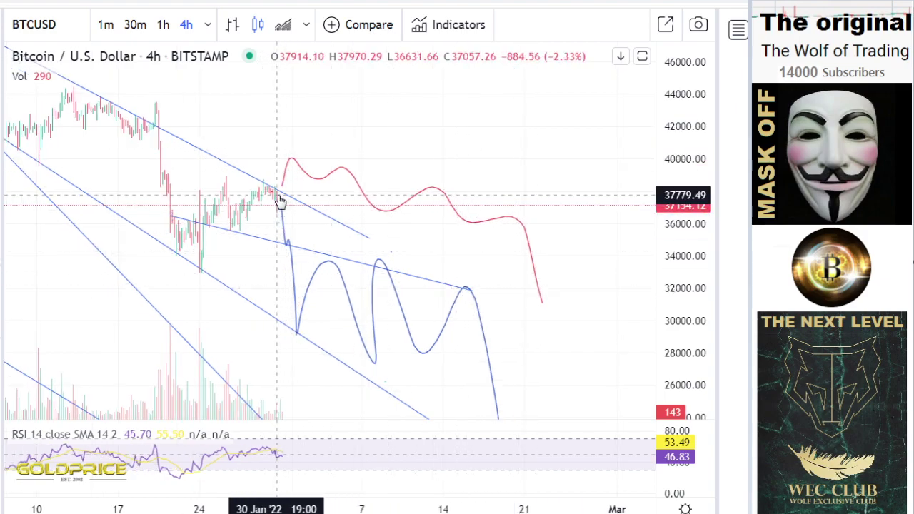
{"action": "left_click_drag", "start_coordinate": [273, 275], "coordinate": [360, 272]}
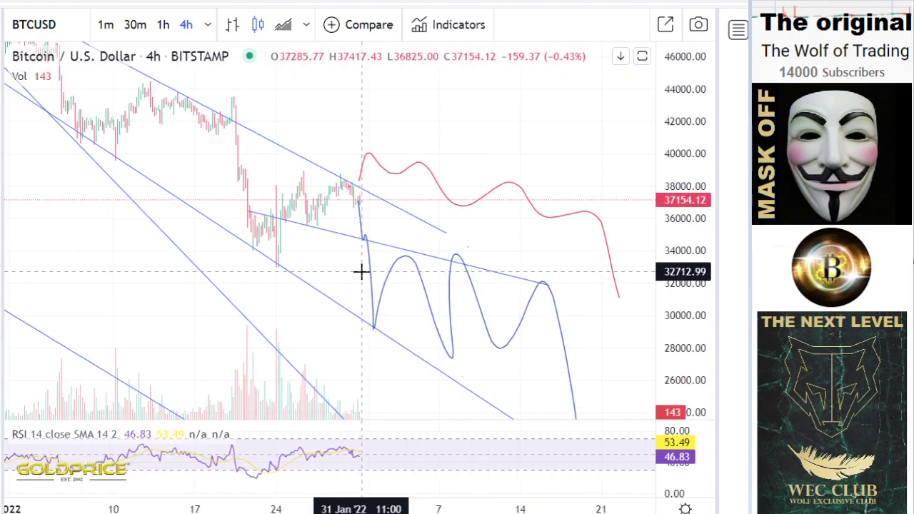
Extend the short support trendline under the latest candles back to about 38,685 on 10 Jan '22
{"action": "scroll", "coordinate": [361, 272], "scroll_direction": "up", "scroll_amount": 4}
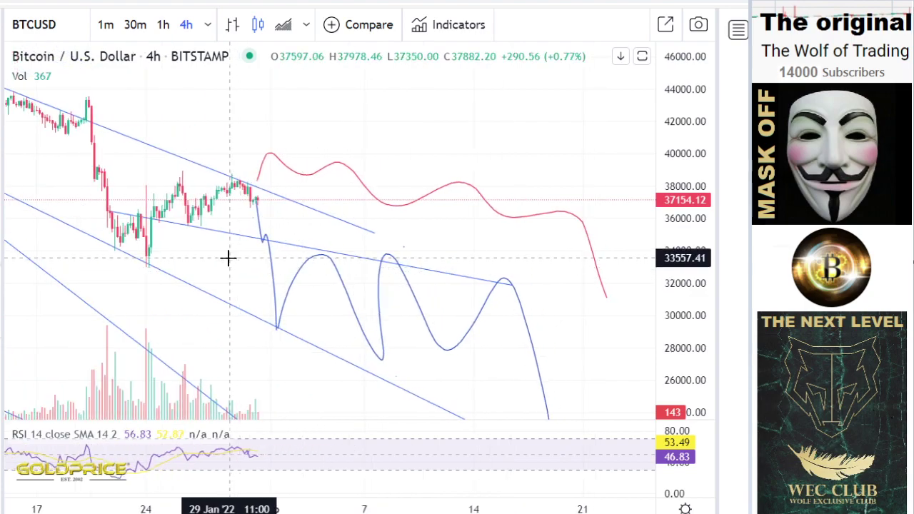
{"action": "left_click_drag", "start_coordinate": [230, 258], "coordinate": [305, 267]}
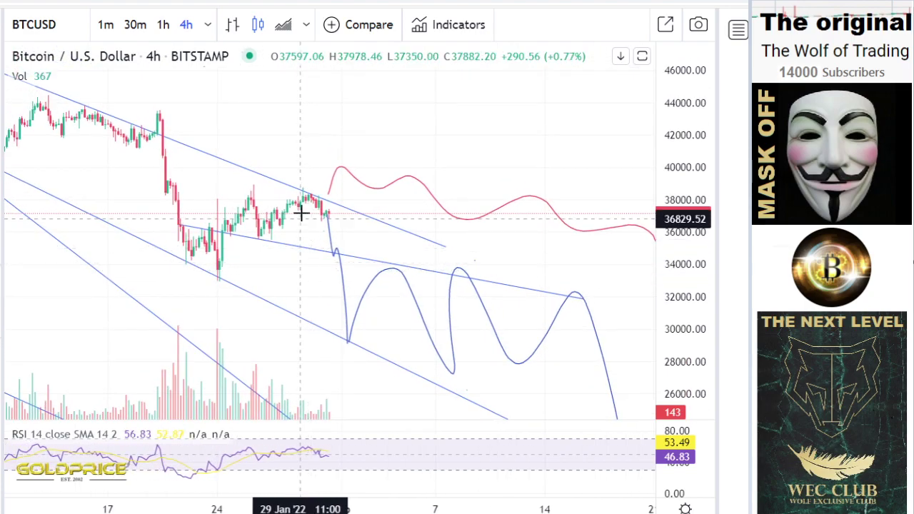
{"action": "left_click_drag", "start_coordinate": [668, 356], "coordinate": [631, 272]}
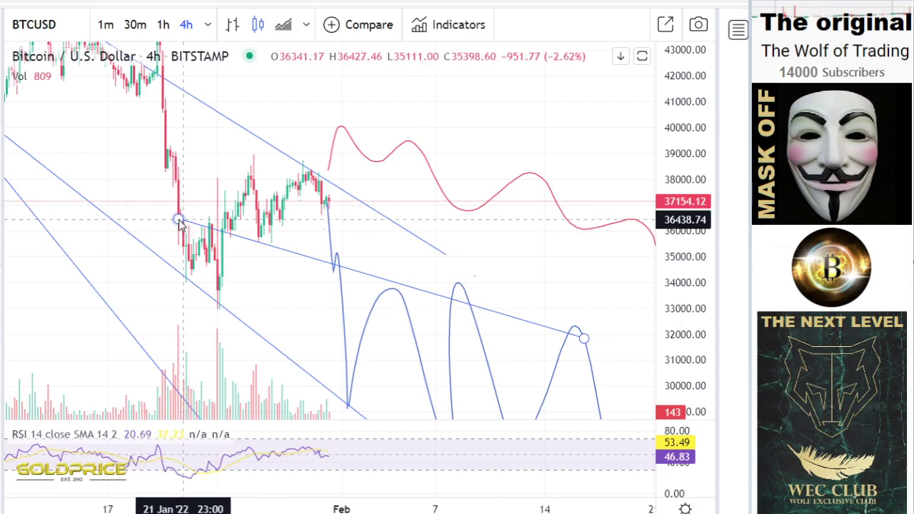
{"action": "mouse_move", "coordinate": [163, 223]}
{"action": "left_mouse_down"}
{"action": "mouse_move", "coordinate": [3, 185]}
{"action": "mouse_move", "coordinate": [3, 169]}
{"action": "left_mouse_up"}
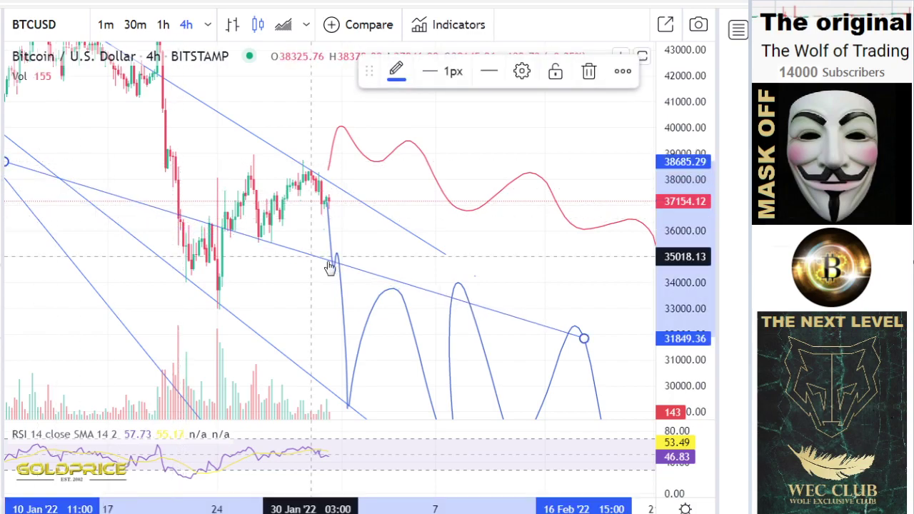
Examine how the blue and red projected paths run relative to the extended trendline through February
{"action": "left_click_drag", "start_coordinate": [535, 276], "coordinate": [501, 222]}
{"action": "scroll", "coordinate": [498, 275], "scroll_direction": "down", "scroll_amount": 1}
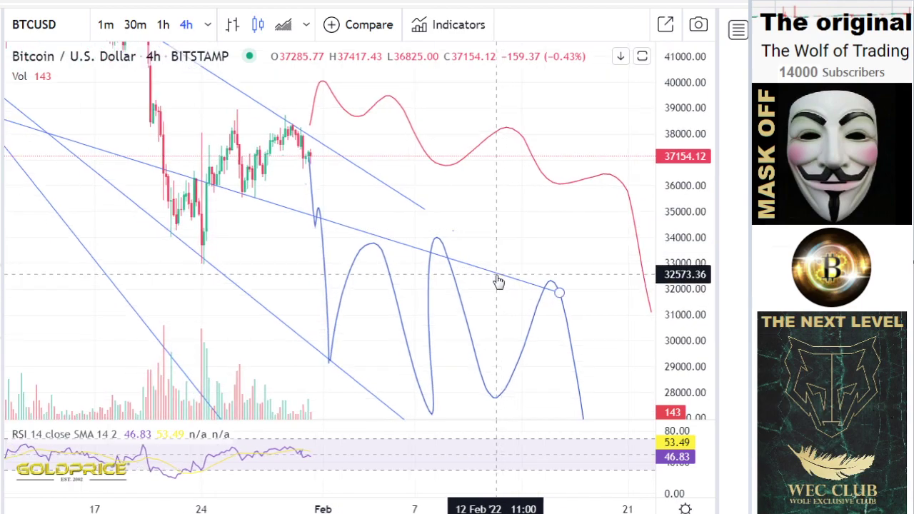
{"action": "left_click_drag", "start_coordinate": [677, 244], "coordinate": [684, 284]}
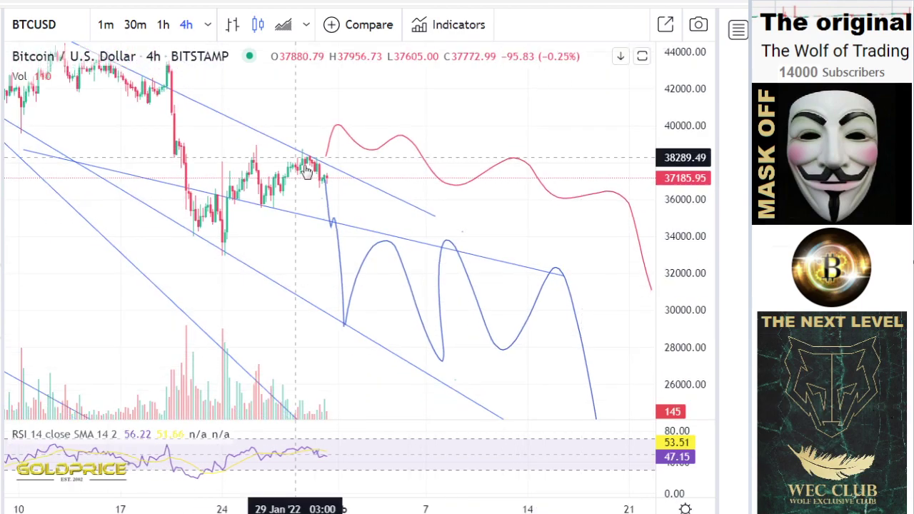
{"action": "left_click_drag", "start_coordinate": [576, 271], "coordinate": [557, 233]}
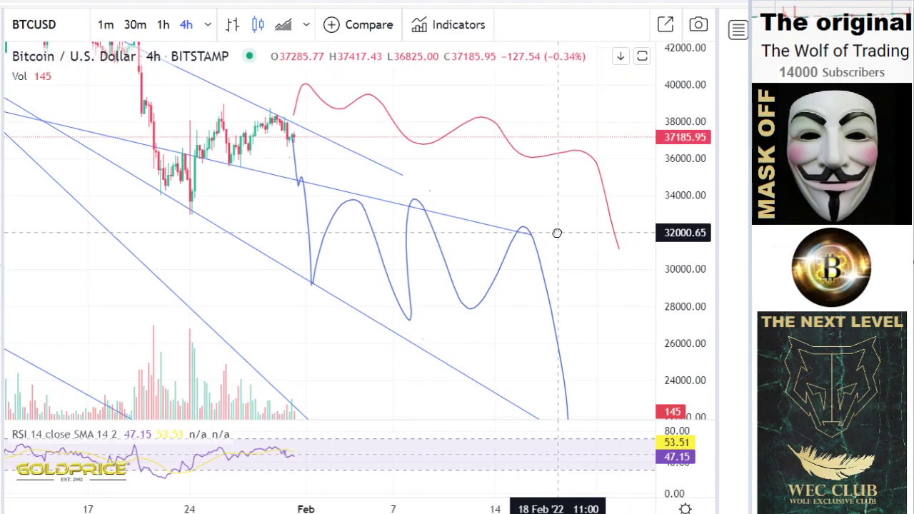
{"action": "scroll", "coordinate": [450, 242], "scroll_direction": "down", "scroll_amount": 2}
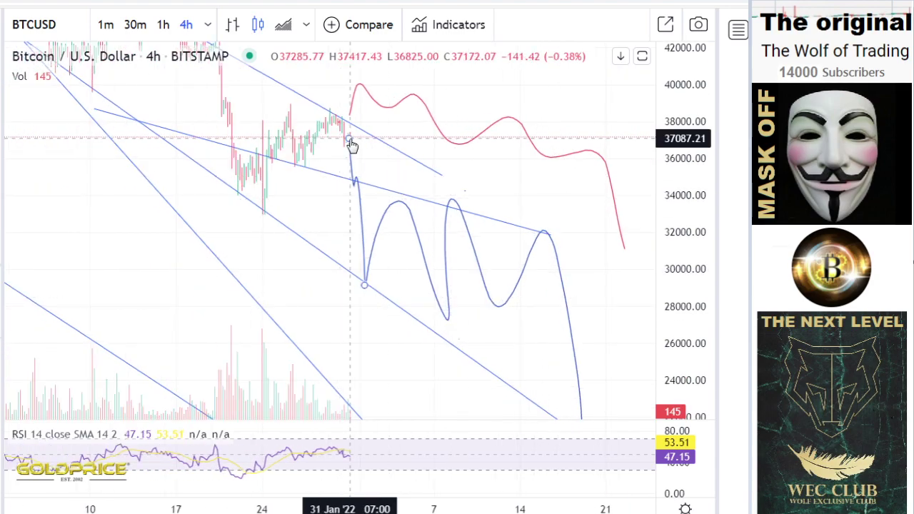
{"action": "scroll", "coordinate": [602, 274], "scroll_direction": "down", "scroll_amount": 2}
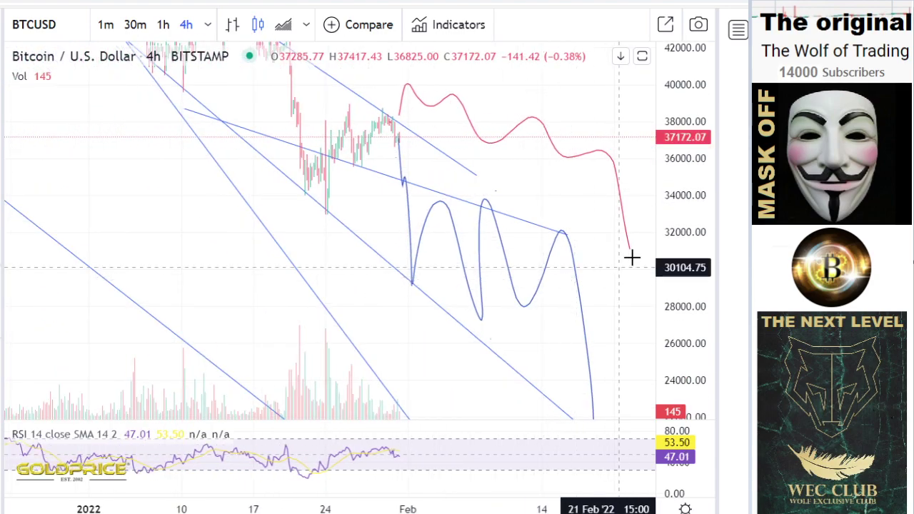
{"action": "left_click_drag", "start_coordinate": [679, 230], "coordinate": [687, 306]}
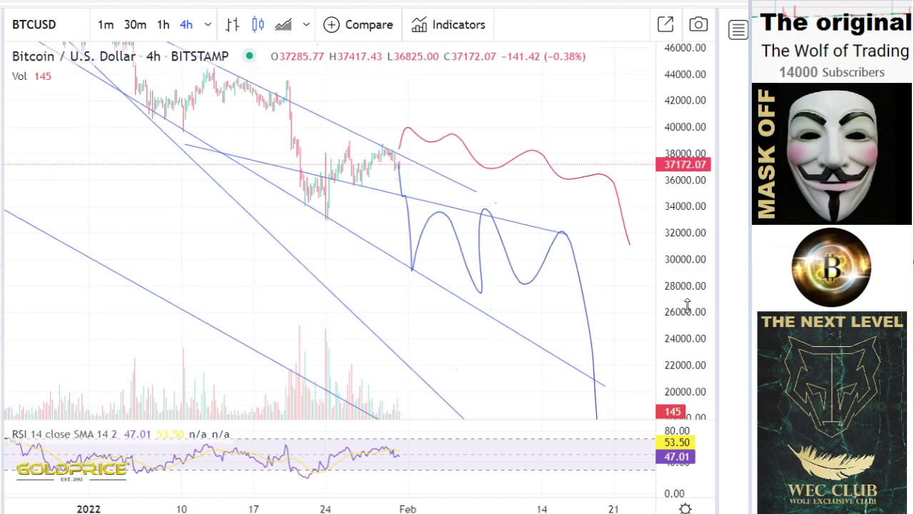
{"action": "left_click_drag", "start_coordinate": [497, 189], "coordinate": [446, 182]}
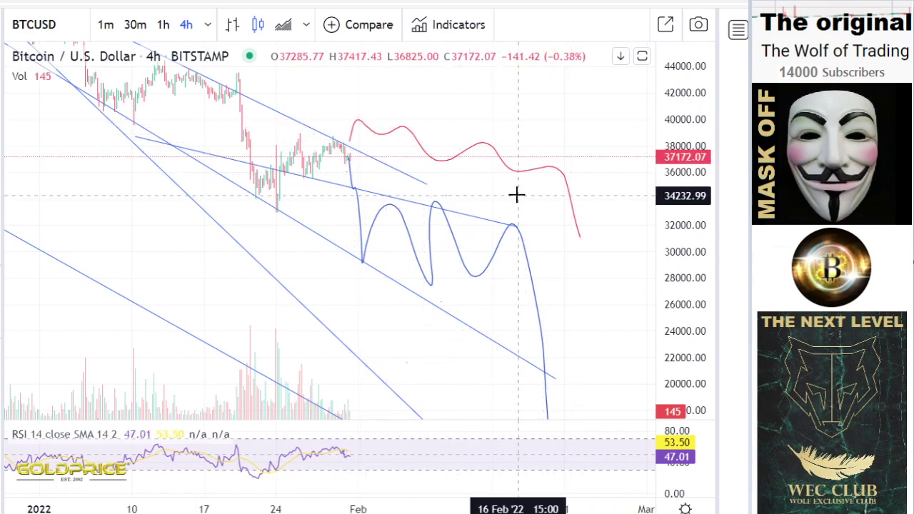
Move the starting point of the steep inner trendline back to about 50,552 on 24 Dec '21
{"action": "left_click_drag", "start_coordinate": [510, 241], "coordinate": [575, 302]}
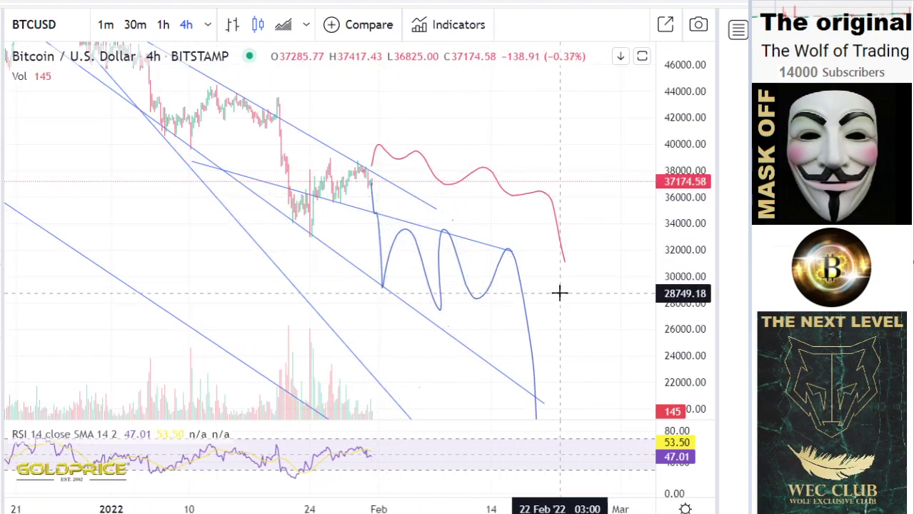
{"action": "left_click_drag", "start_coordinate": [681, 268], "coordinate": [700, 308]}
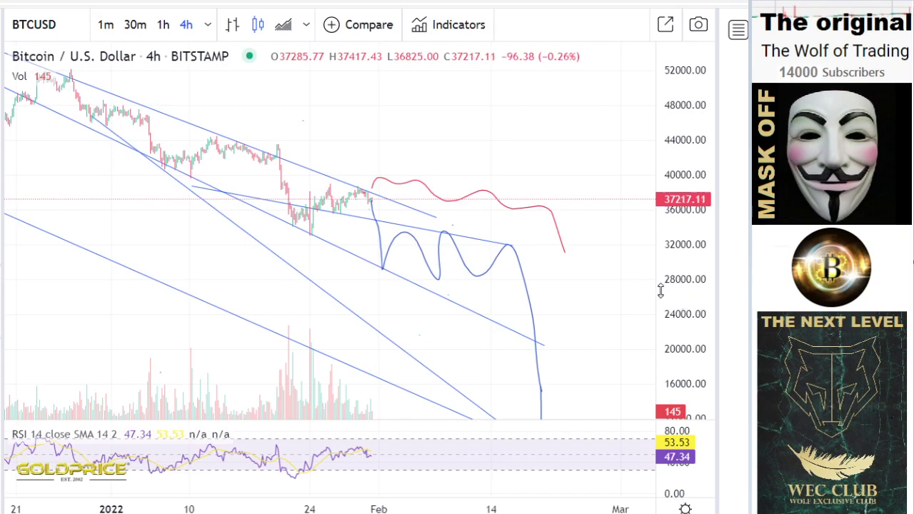
{"action": "left_click_drag", "start_coordinate": [93, 117], "coordinate": [45, 83]}
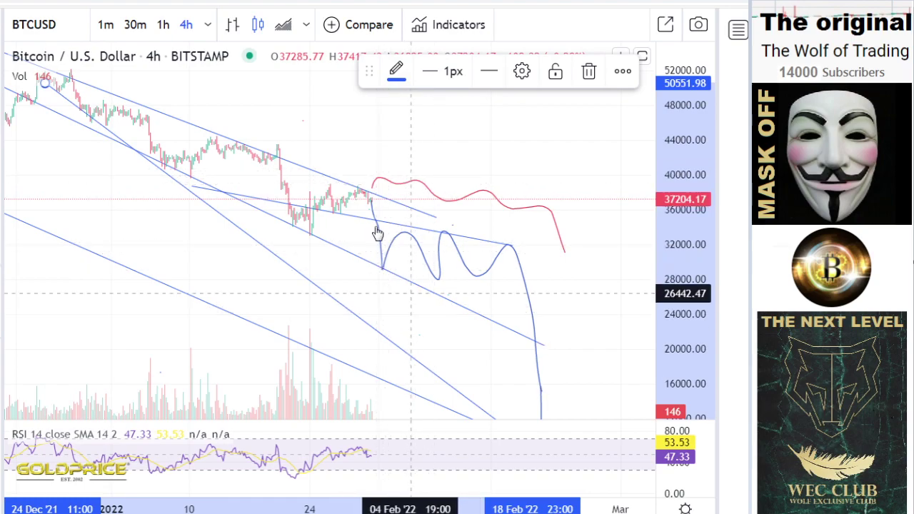
{"action": "left_click", "coordinate": [398, 71]}
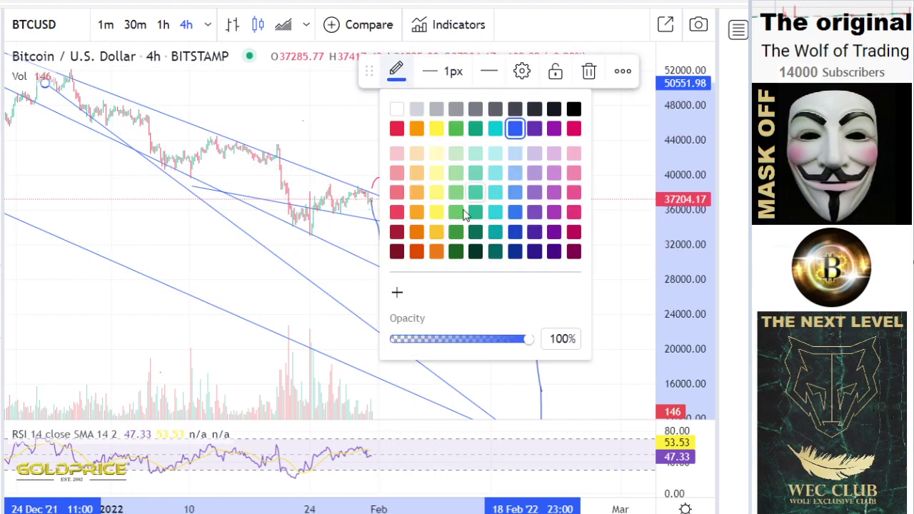
{"action": "left_click", "coordinate": [456, 230]}
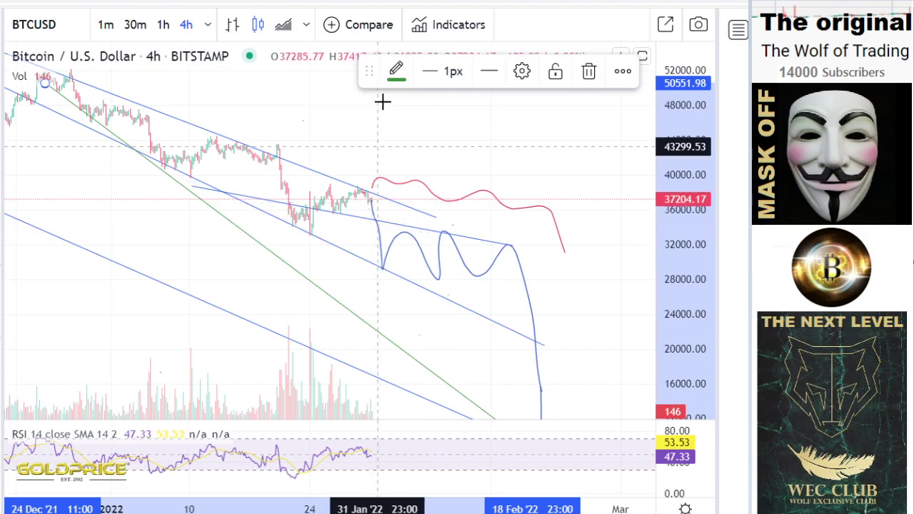
{"action": "left_click", "coordinate": [397, 71]}
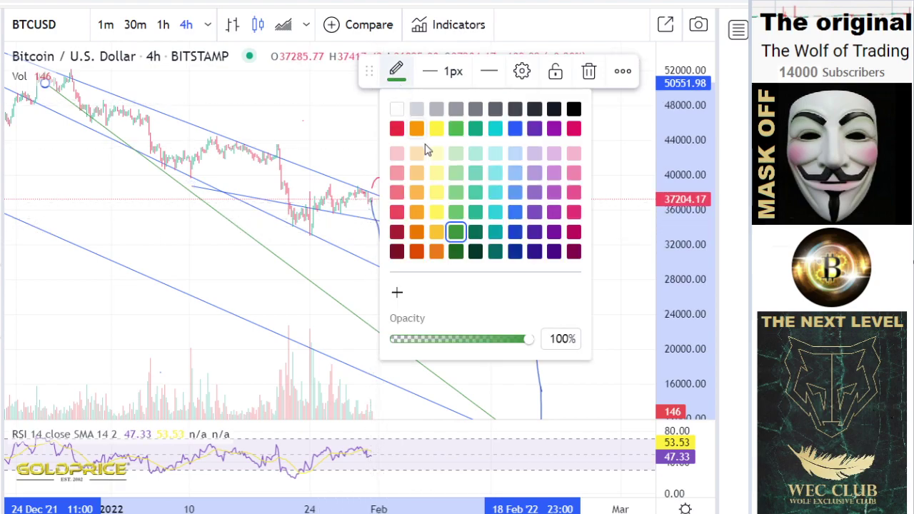
{"action": "left_click", "coordinate": [513, 131]}
Maximize the price pane and brush a steep falling path from the latest candle at about 37,200 down to about 25,000 on 3 Feb '22
{"action": "double_click", "coordinate": [164, 219]}
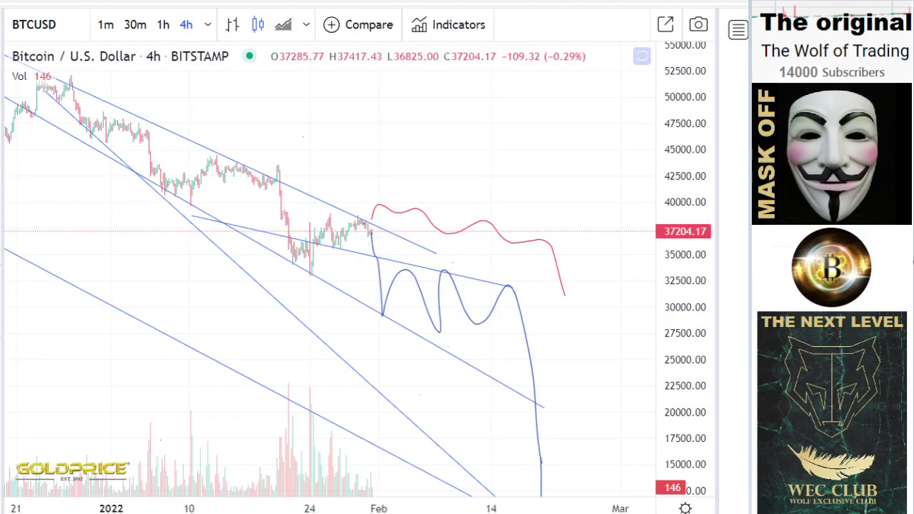
{"action": "left_click", "coordinate": [2, 123]}
{"action": "left_click", "coordinate": [13, 123]}
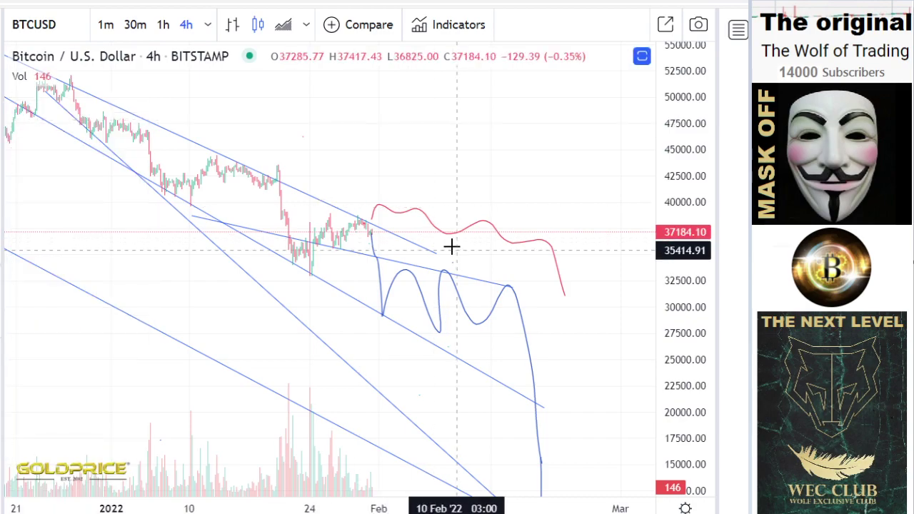
{"action": "left_click_drag", "start_coordinate": [374, 228], "coordinate": [379, 250]}
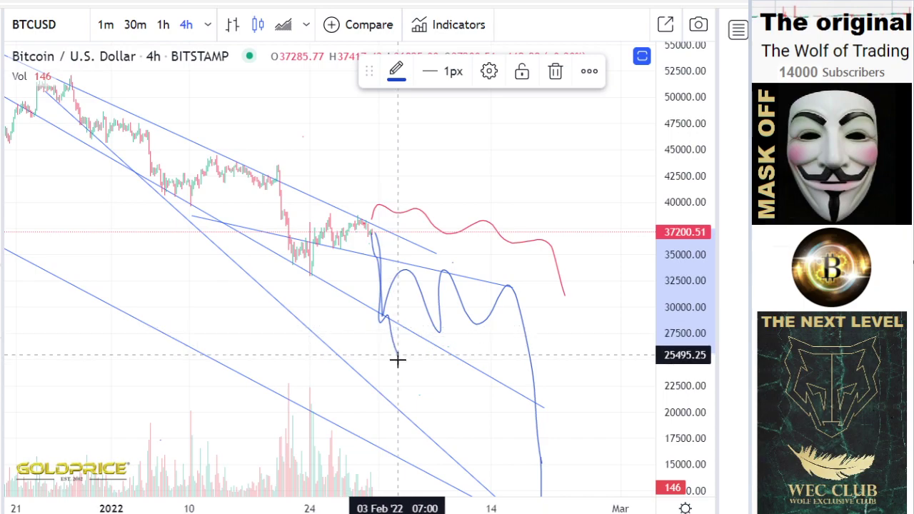
Color the new steep falling brush path green and deselect it
{"action": "left_click", "coordinate": [396, 71]}
{"action": "left_click", "coordinate": [456, 128]}
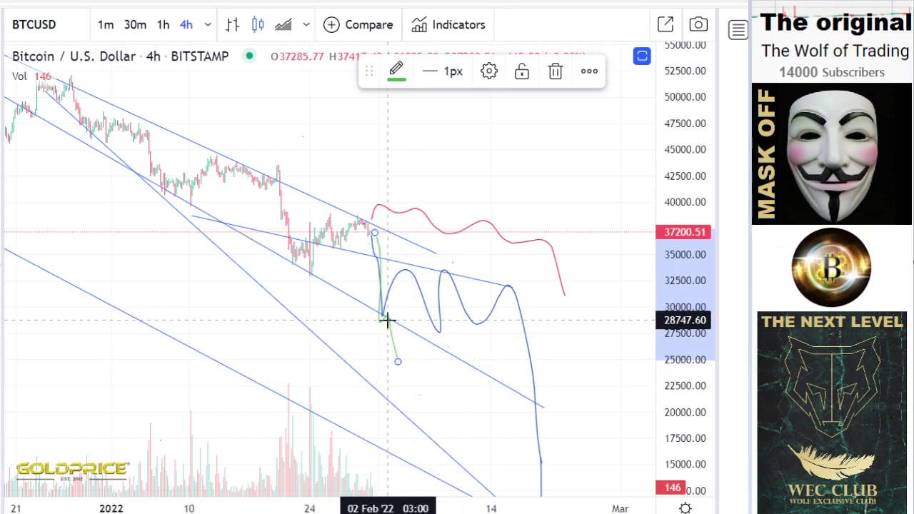
{"action": "scroll", "coordinate": [245, 260], "scroll_direction": "down", "scroll_amount": 3}
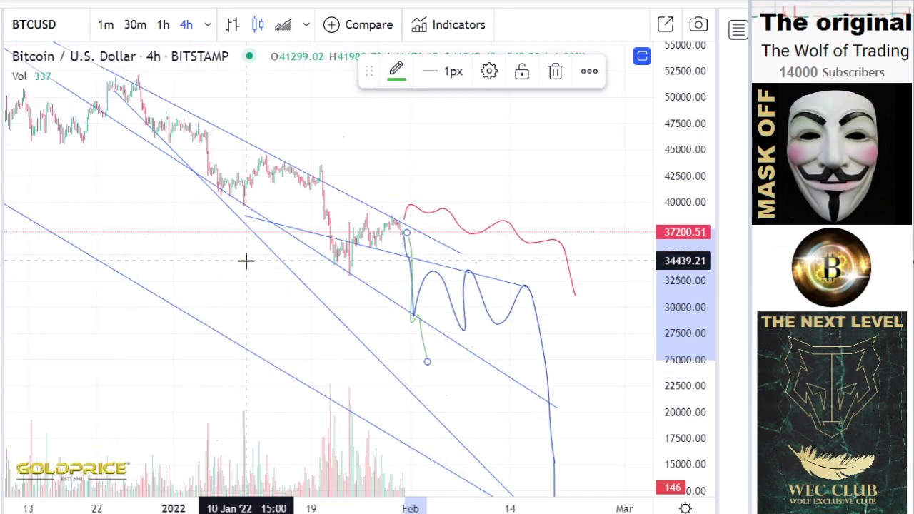
{"action": "scroll", "coordinate": [300, 275], "scroll_direction": "up", "scroll_amount": 2}
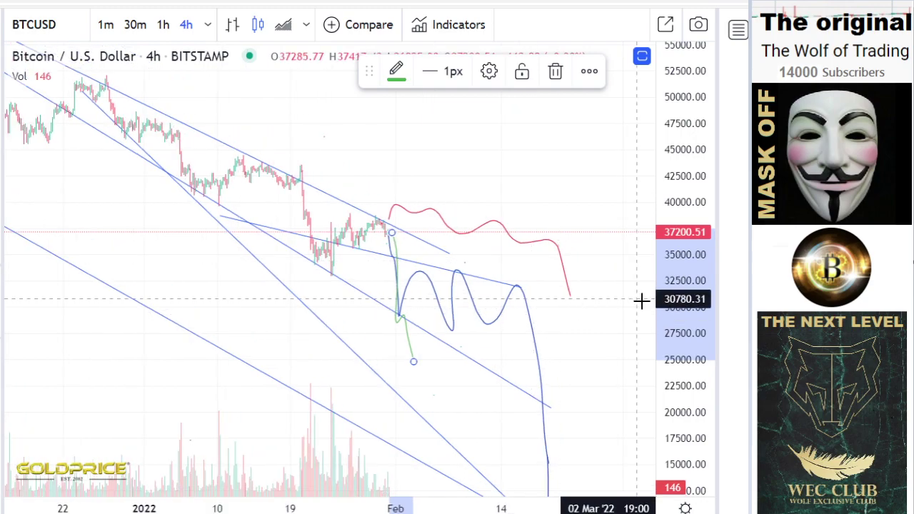
{"action": "left_click", "coordinate": [3, 30]}
{"action": "left_click", "coordinate": [29, 31]}
Review the descending channel from the November high down to the latest candles and the projected paths
{"action": "mouse_move", "coordinate": [143, 243]}
{"action": "left_mouse_down"}
{"action": "mouse_move", "coordinate": [220, 318]}
{"action": "mouse_move", "coordinate": [270, 338]}
{"action": "left_mouse_up"}
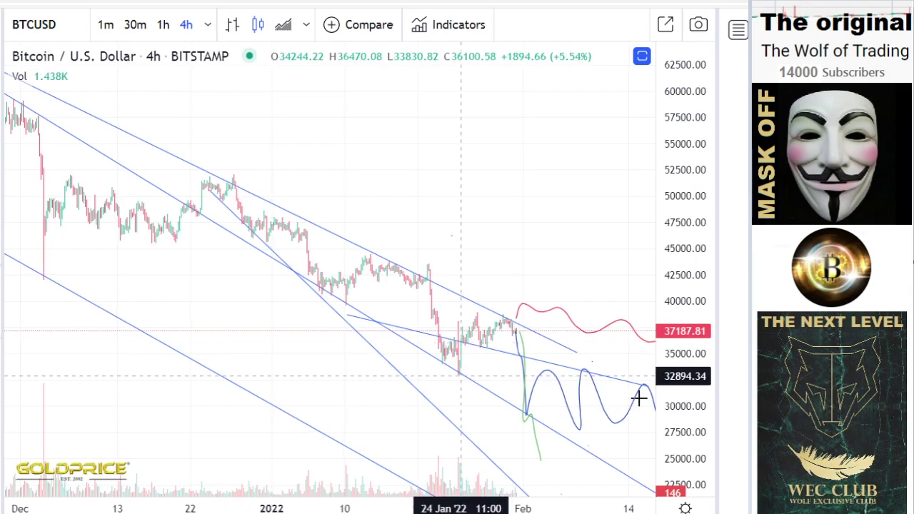
{"action": "left_click_drag", "start_coordinate": [678, 380], "coordinate": [664, 330]}
{"action": "left_click_drag", "start_coordinate": [399, 196], "coordinate": [508, 292]}
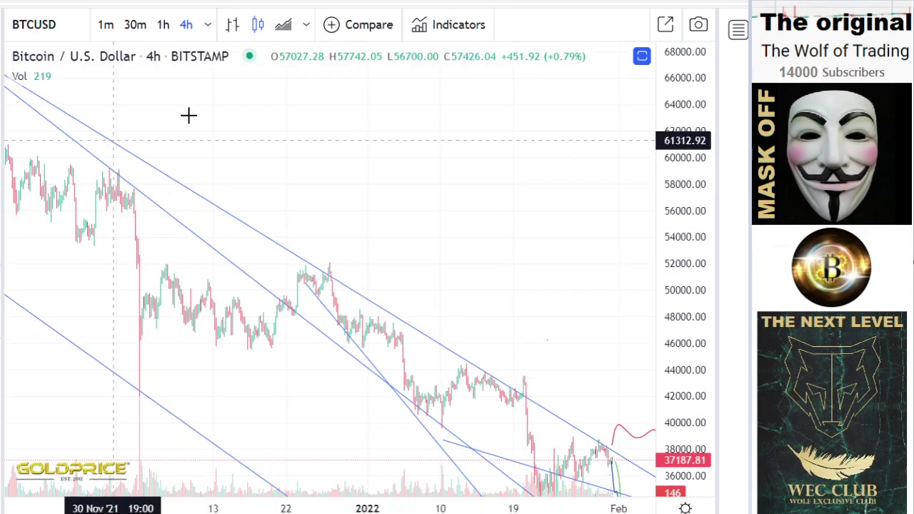
{"action": "left_click_drag", "start_coordinate": [188, 114], "coordinate": [412, 255]}
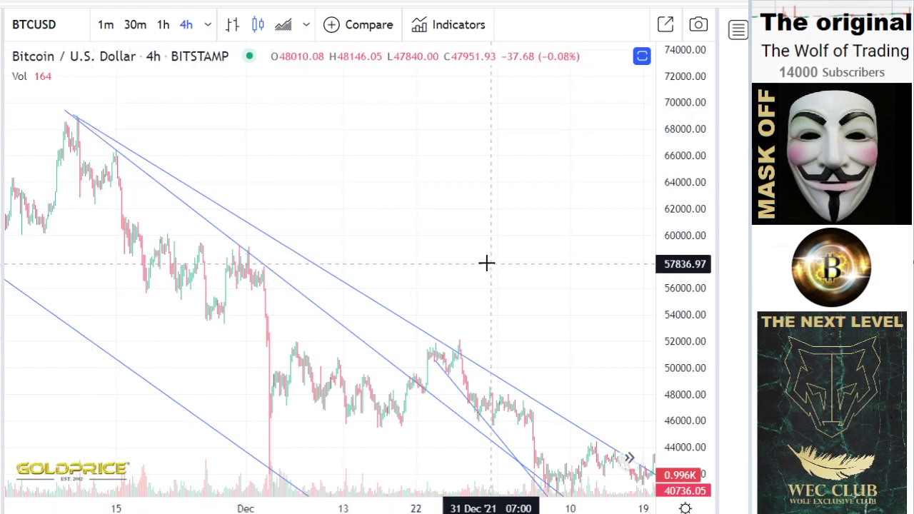
{"action": "left_click_drag", "start_coordinate": [486, 261], "coordinate": [285, 135]}
{"action": "left_click_drag", "start_coordinate": [440, 248], "coordinate": [302, 143]}
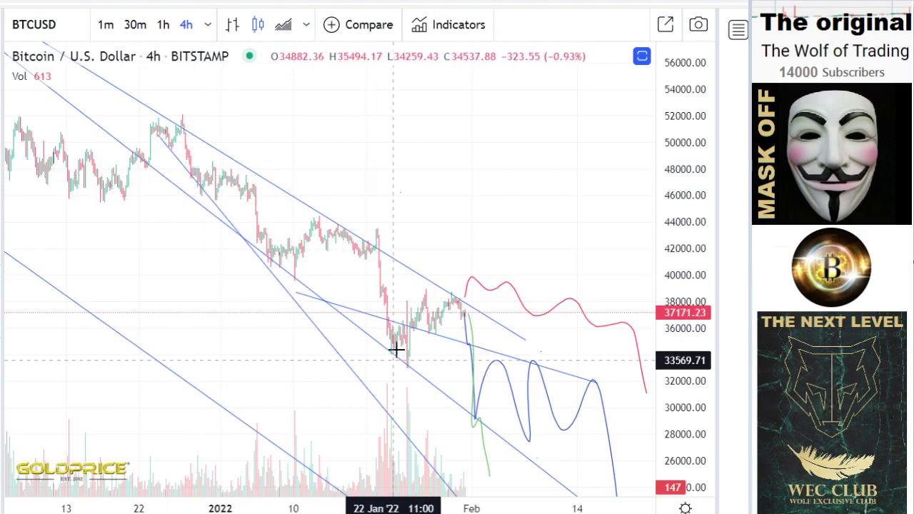
Brush a wavy green continuation of the falling path from about 25,000 on 3 Feb '22 down to about 9,500 on 20 Feb '22
{"action": "left_click_drag", "start_coordinate": [460, 237], "coordinate": [421, 177]}
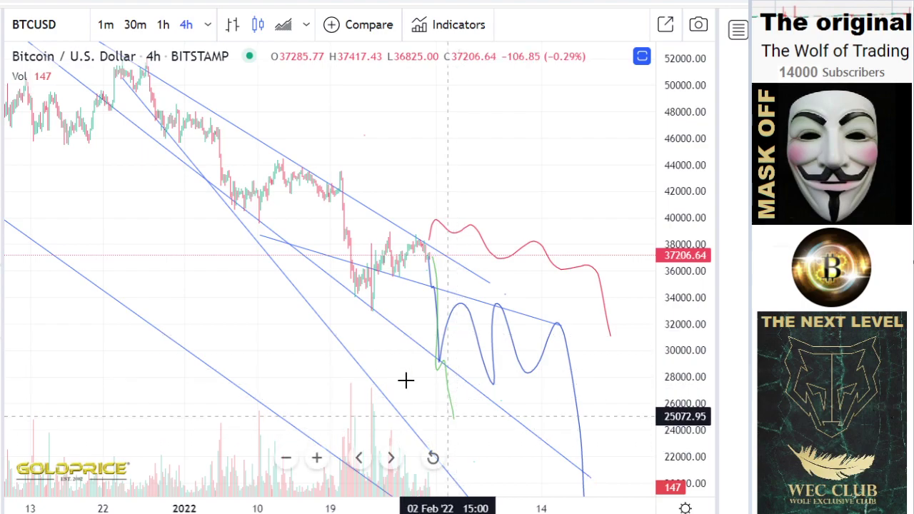
{"action": "left_click", "coordinate": [2, 126]}
{"action": "left_click", "coordinate": [20, 125]}
{"action": "left_click_drag", "start_coordinate": [693, 248], "coordinate": [706, 383]}
{"action": "mouse_move", "coordinate": [452, 361]}
{"action": "left_mouse_down"}
{"action": "mouse_move", "coordinate": [464, 336]}
{"action": "mouse_move", "coordinate": [487, 385]}
{"action": "mouse_move", "coordinate": [526, 396]}
{"action": "mouse_move", "coordinate": [554, 378]}
{"action": "mouse_move", "coordinate": [581, 429]}
{"action": "mouse_move", "coordinate": [591, 485]}
{"action": "left_mouse_up"}
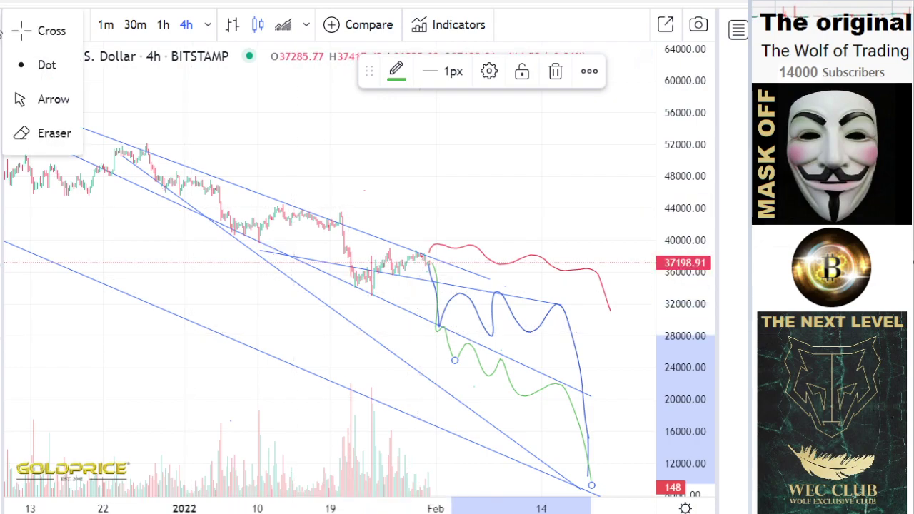
{"action": "left_click", "coordinate": [2, 32]}
Extend the lower end of the channel's upper trendline to about 30,951 on 20 Feb '22
{"action": "left_click_drag", "start_coordinate": [484, 202], "coordinate": [295, 139]}
{"action": "left_click_drag", "start_coordinate": [686, 399], "coordinate": [678, 334]}
{"action": "scroll", "coordinate": [414, 327], "scroll_direction": "up", "scroll_amount": 1}
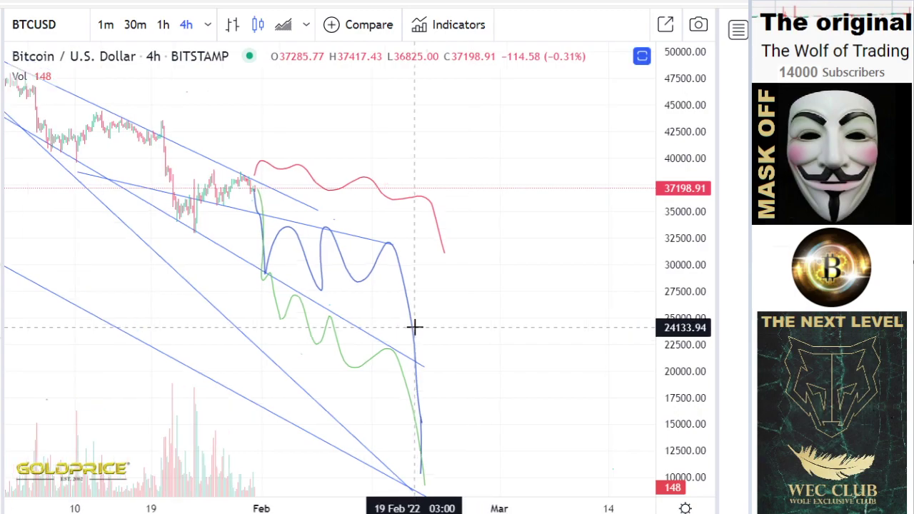
{"action": "scroll", "coordinate": [414, 327], "scroll_direction": "up", "scroll_amount": 3}
{"action": "left_click_drag", "start_coordinate": [265, 211], "coordinate": [498, 241]}
{"action": "scroll", "coordinate": [489, 243], "scroll_direction": "down", "scroll_amount": 5}
{"action": "left_click_drag", "start_coordinate": [397, 144], "coordinate": [341, 185]}
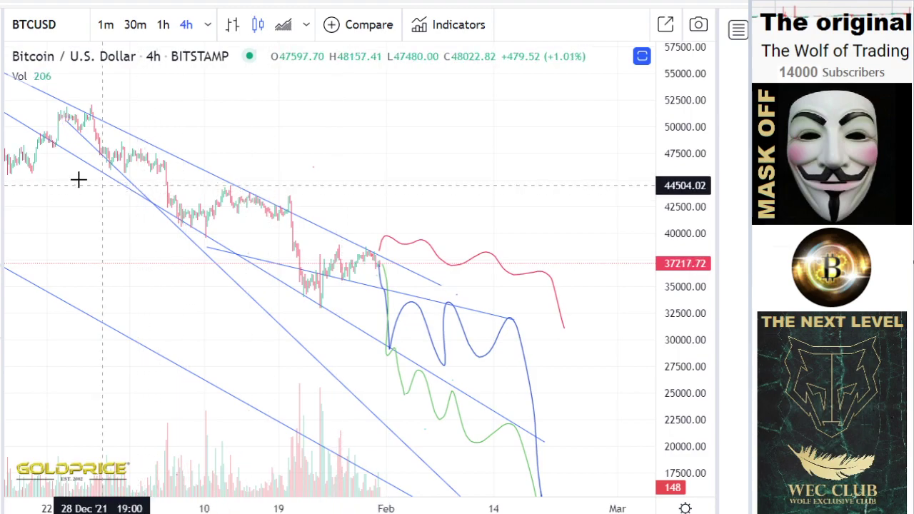
{"action": "left_click_drag", "start_coordinate": [441, 285], "coordinate": [545, 330]}
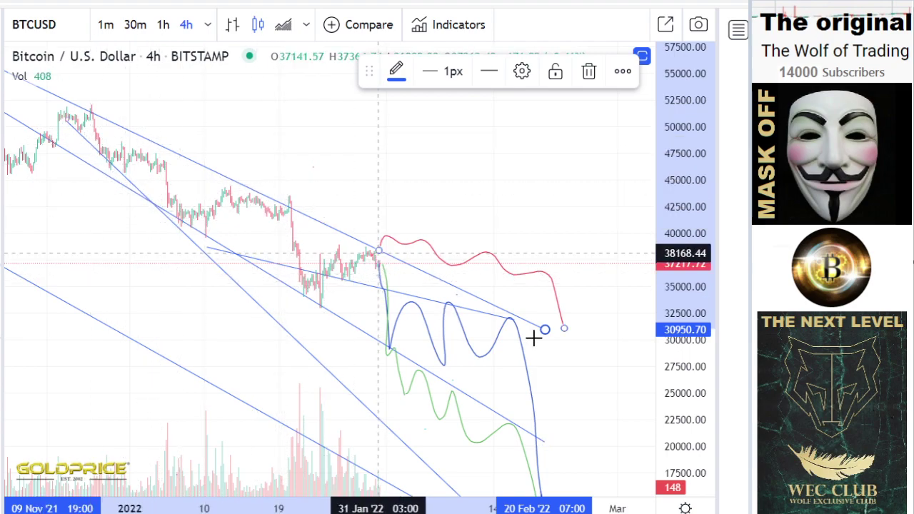
Switch the chart to the 30-minute interval and frame the candles from 26 Jan to 31 Jan
{"action": "left_click_drag", "start_coordinate": [688, 405], "coordinate": [684, 282]}
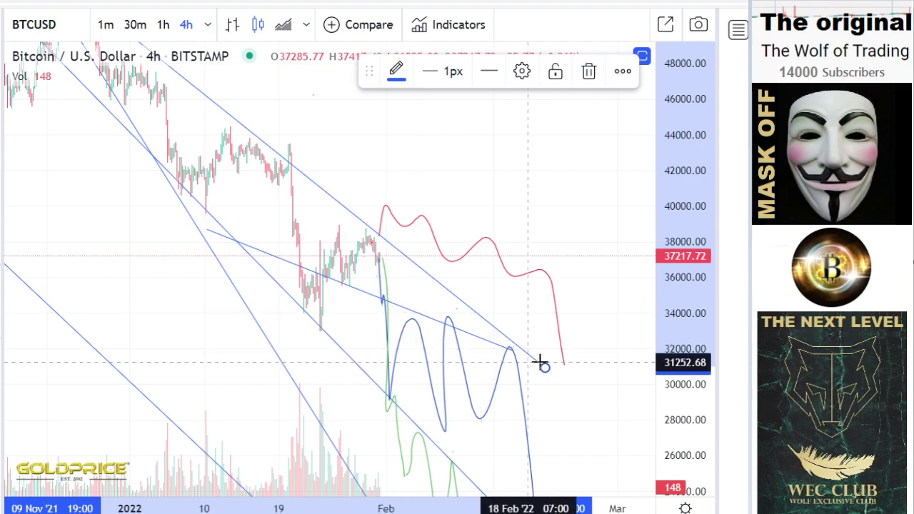
{"action": "left_click_drag", "start_coordinate": [668, 335], "coordinate": [650, 420]}
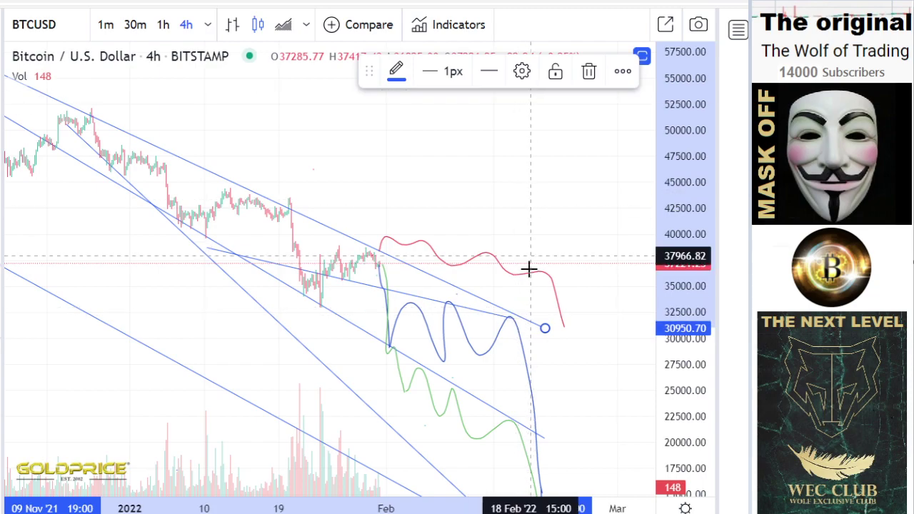
{"action": "scroll", "coordinate": [509, 345], "scroll_direction": "down", "scroll_amount": 2}
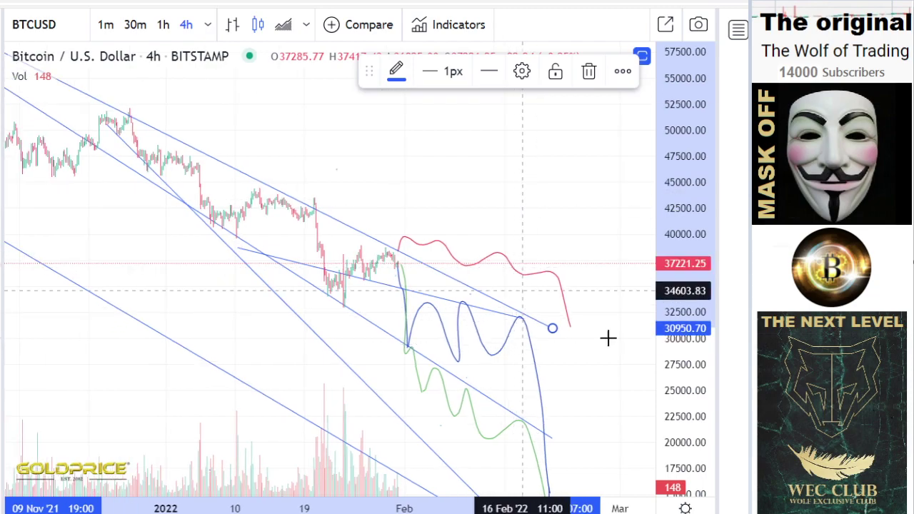
{"action": "left_click_drag", "start_coordinate": [683, 297], "coordinate": [671, 354]}
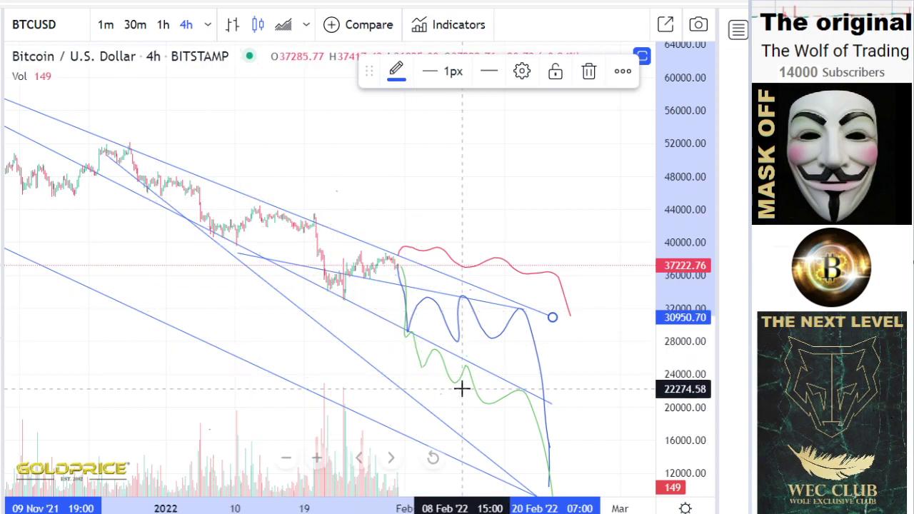
{"action": "scroll", "coordinate": [435, 341], "scroll_direction": "up", "scroll_amount": 4}
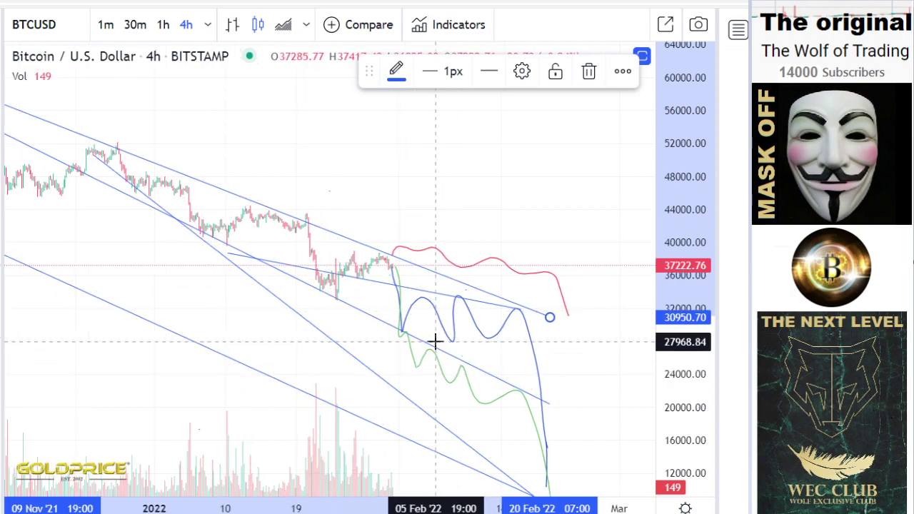
{"action": "scroll", "coordinate": [158, 227], "scroll_direction": "up", "scroll_amount": 1}
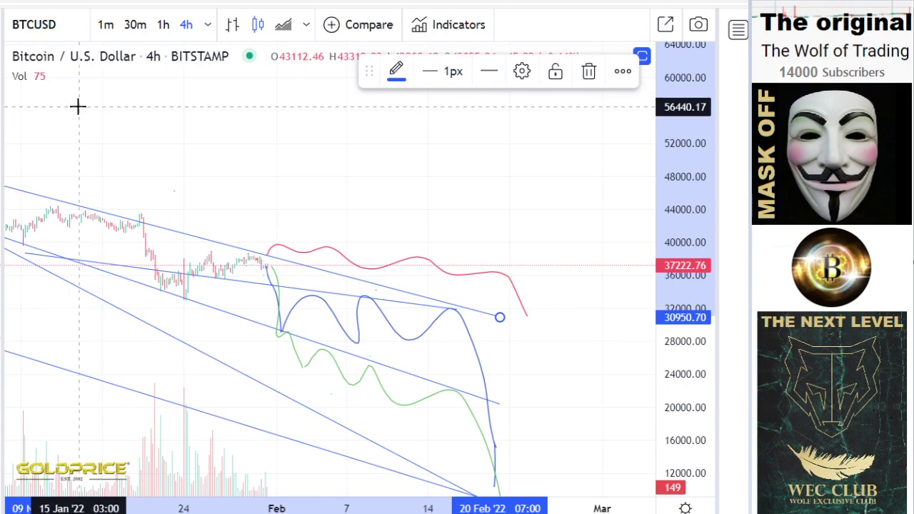
{"action": "left_click", "coordinate": [164, 24]}
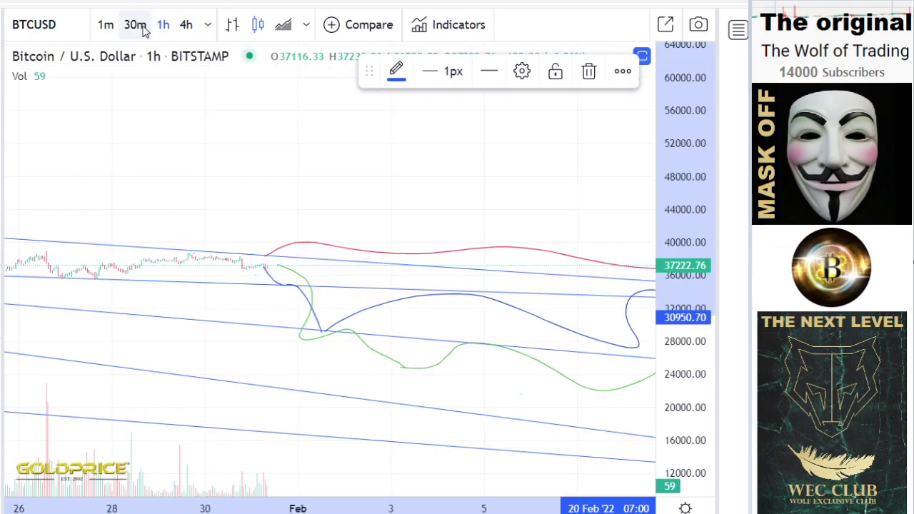
{"action": "left_click", "coordinate": [135, 24]}
{"action": "left_click_drag", "start_coordinate": [664, 314], "coordinate": [653, 127]}
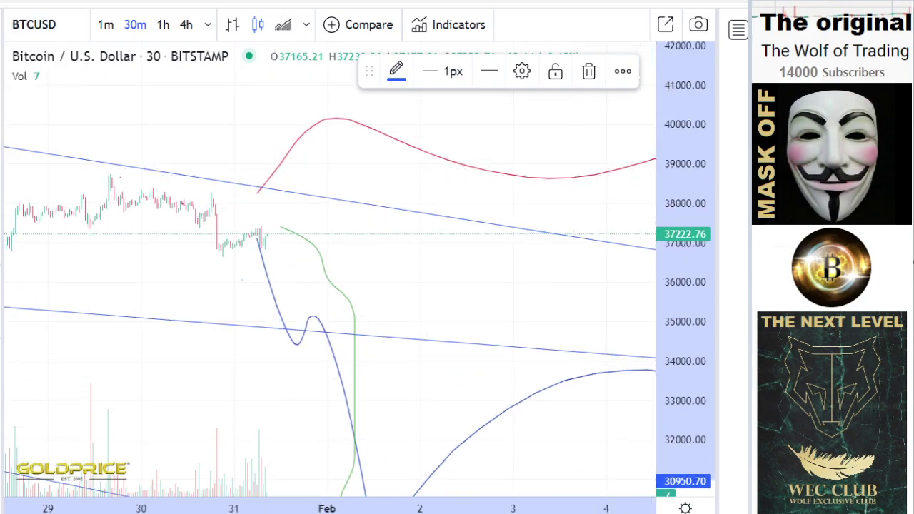
{"action": "left_click_drag", "start_coordinate": [218, 248], "coordinate": [467, 299]}
{"action": "left_click_drag", "start_coordinate": [676, 361], "coordinate": [676, 329]}
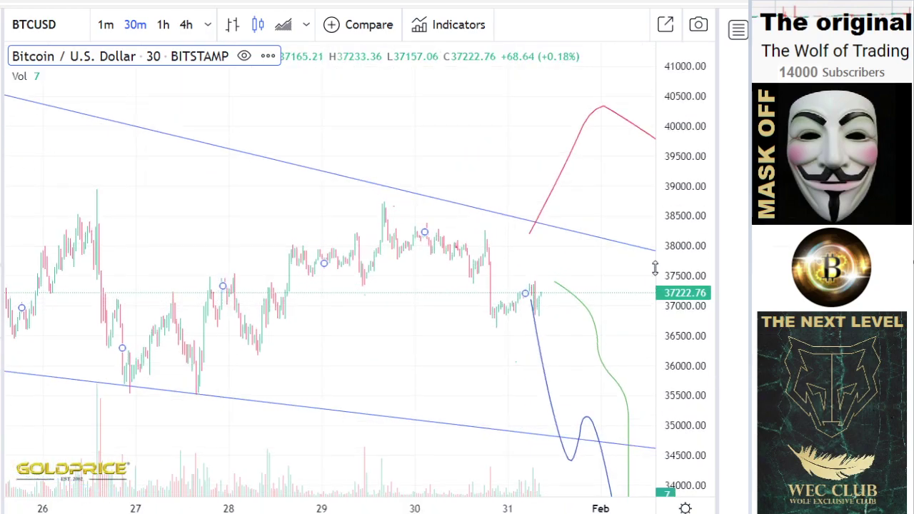
Draw a rising trend line from the 27 Jan low at about 35,531 up to about 39,054 on 31 Jan '22
{"action": "left_click", "coordinate": [3, 63]}
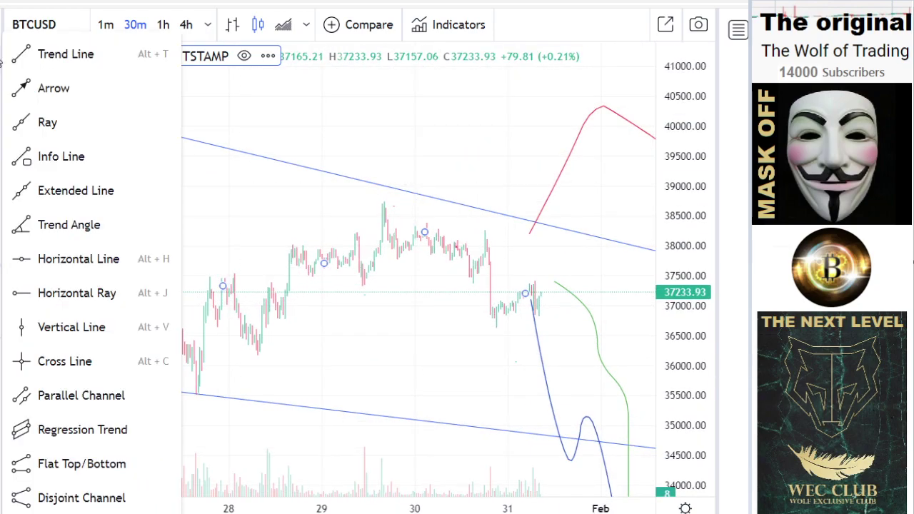
{"action": "left_click", "coordinate": [138, 63]}
{"action": "left_click", "coordinate": [195, 394]}
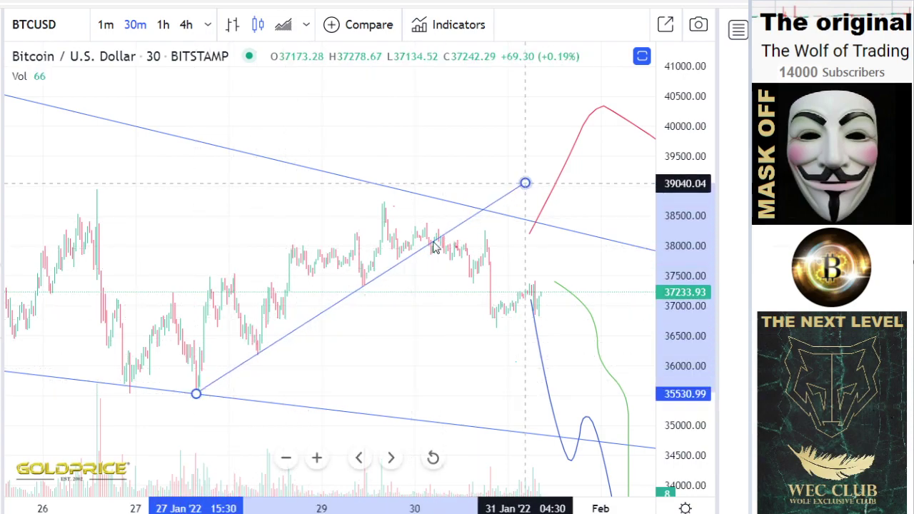
{"action": "left_click", "coordinate": [525, 183]}
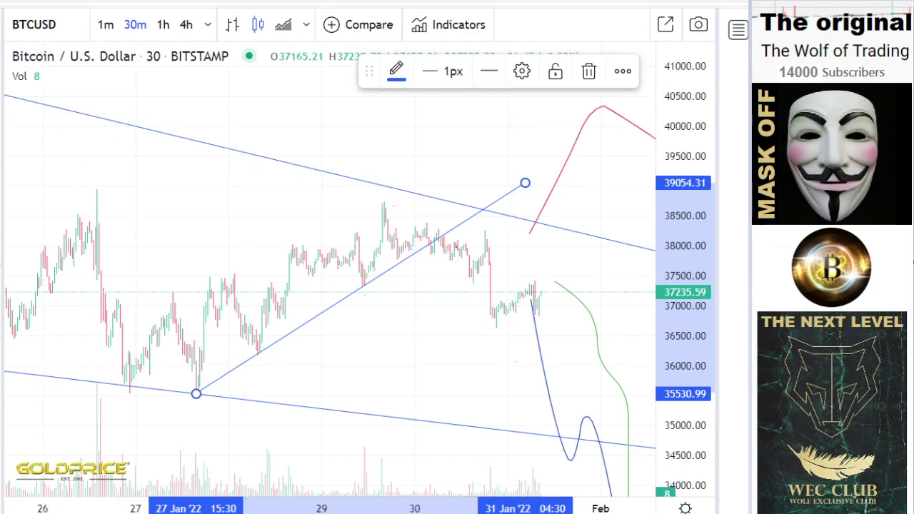
Draw a nearly horizontal trend line from about 37,471 on 26 Jan '22 to about 37,428 on 1 Feb '22 and deselect it
{"action": "left_click", "coordinate": [1, 61]}
{"action": "left_click", "coordinate": [5, 61]}
{"action": "left_click", "coordinate": [1, 62]}
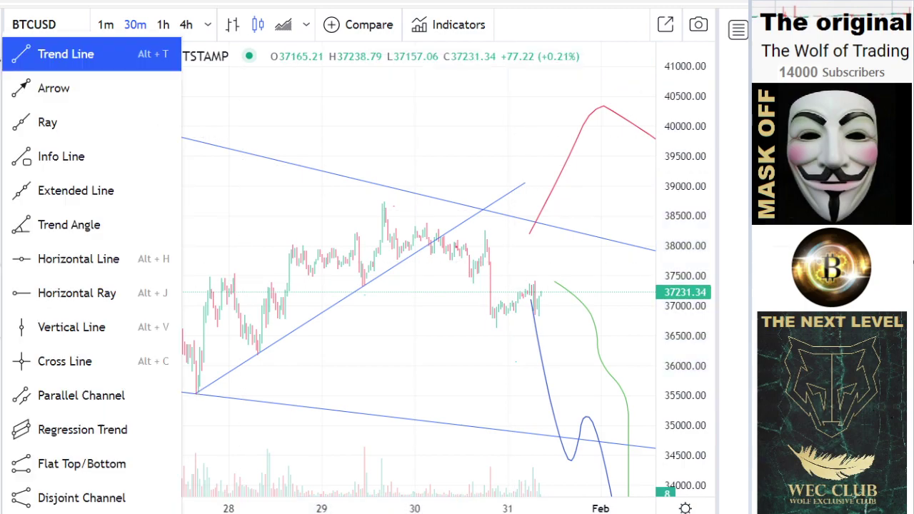
{"action": "left_click", "coordinate": [123, 111]}
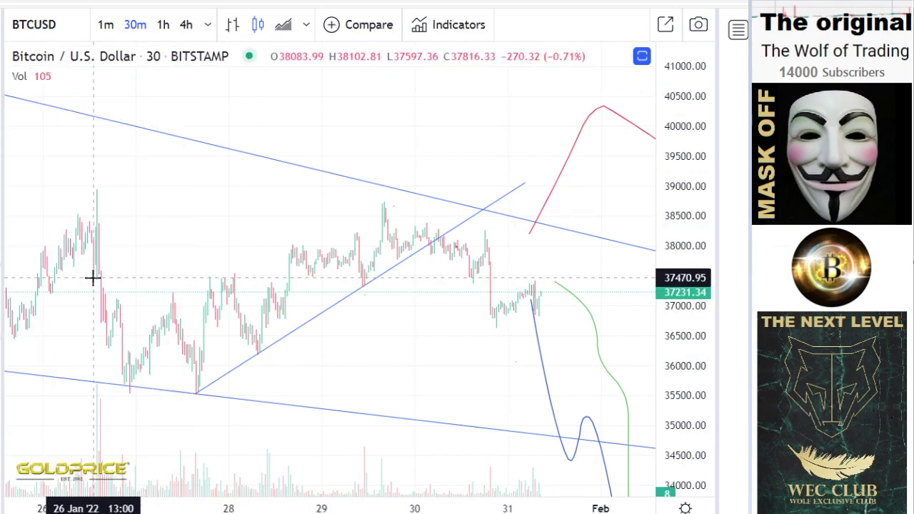
{"action": "left_click", "coordinate": [615, 280]}
{"action": "scroll", "coordinate": [367, 332], "scroll_direction": "down", "scroll_amount": 3}
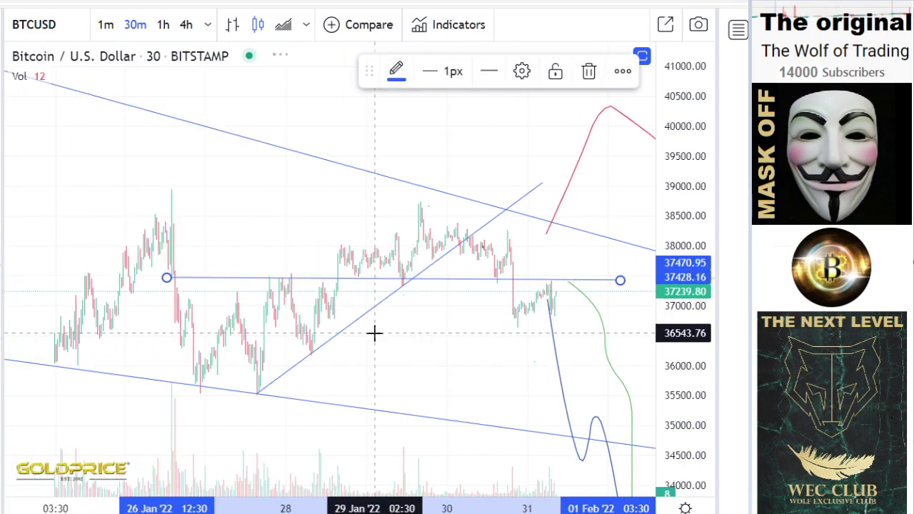
{"action": "left_click", "coordinate": [6, 34]}
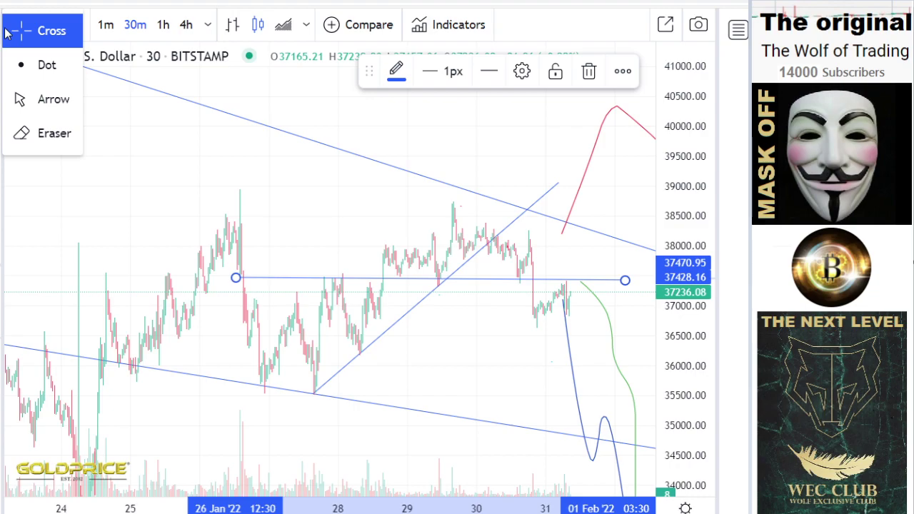
{"action": "left_click", "coordinate": [6, 33]}
Examine the 30-minute candles against the rising and horizontal trend lines, the descending channel and the projected paths
{"action": "left_click_drag", "start_coordinate": [430, 367], "coordinate": [375, 331]}
{"action": "scroll", "coordinate": [379, 331], "scroll_direction": "up", "scroll_amount": 1}
{"action": "scroll", "coordinate": [378, 331], "scroll_direction": "right", "scroll_amount": 5}
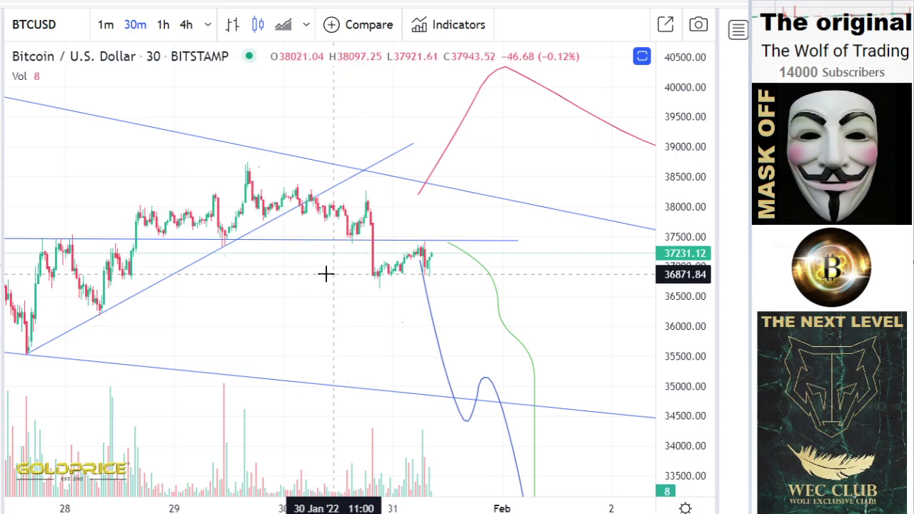
{"action": "scroll", "coordinate": [426, 323], "scroll_direction": "down", "scroll_amount": 1}
{"action": "scroll", "coordinate": [426, 323], "scroll_direction": "down", "scroll_amount": 3}
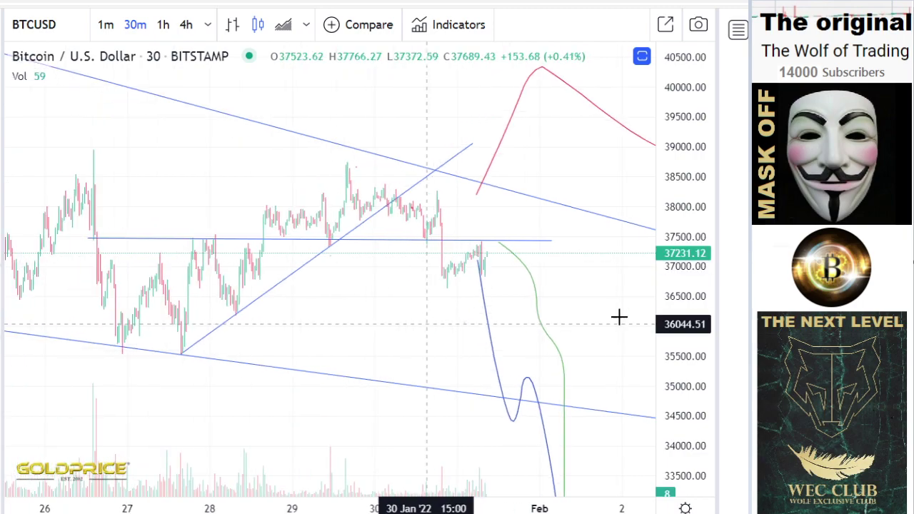
{"action": "left_click_drag", "start_coordinate": [679, 278], "coordinate": [669, 358]}
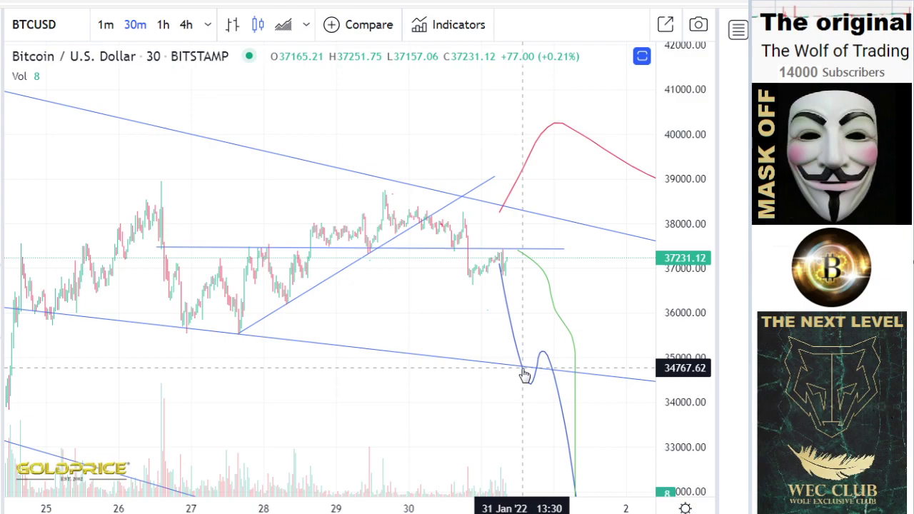
{"action": "scroll", "coordinate": [524, 370], "scroll_direction": "down", "scroll_amount": 5}
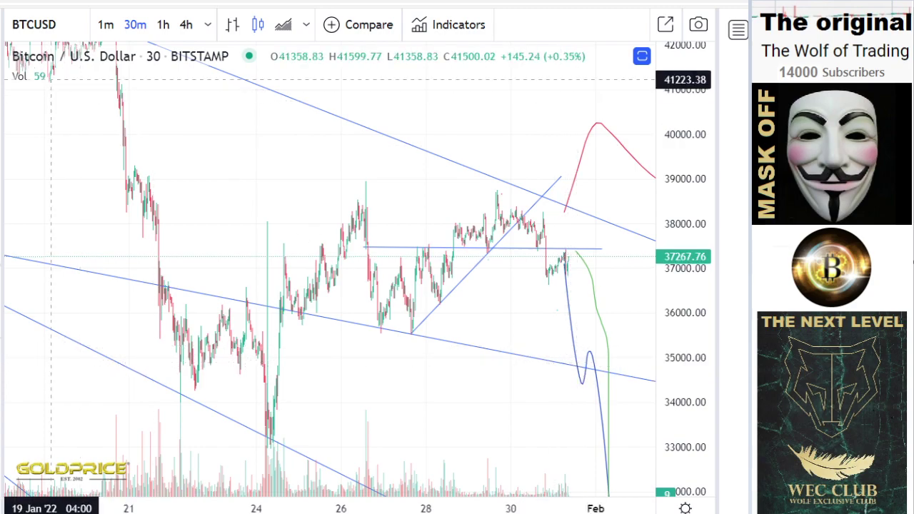
{"action": "left_click", "coordinate": [2, 30]}
{"action": "left_click", "coordinate": [21, 31]}
{"action": "left_click_drag", "start_coordinate": [293, 201], "coordinate": [235, 141]}
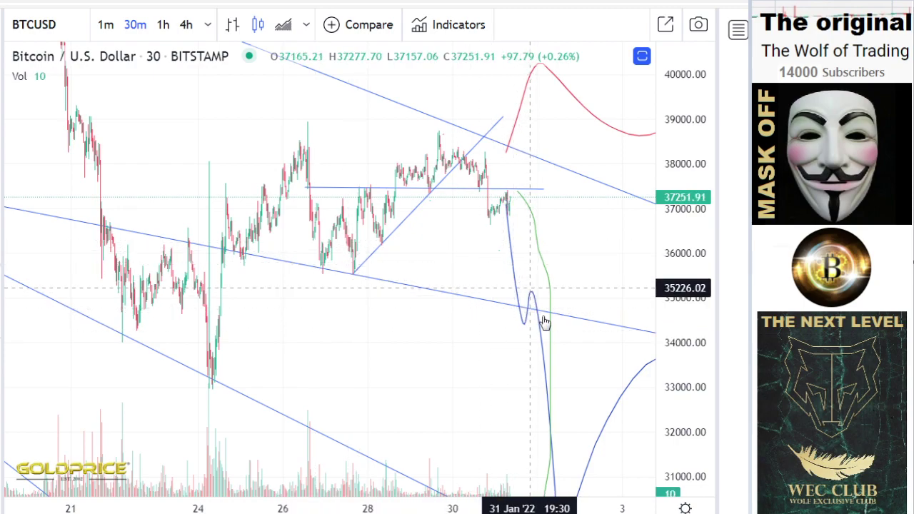
{"action": "scroll", "coordinate": [526, 299], "scroll_direction": "down", "scroll_amount": 2}
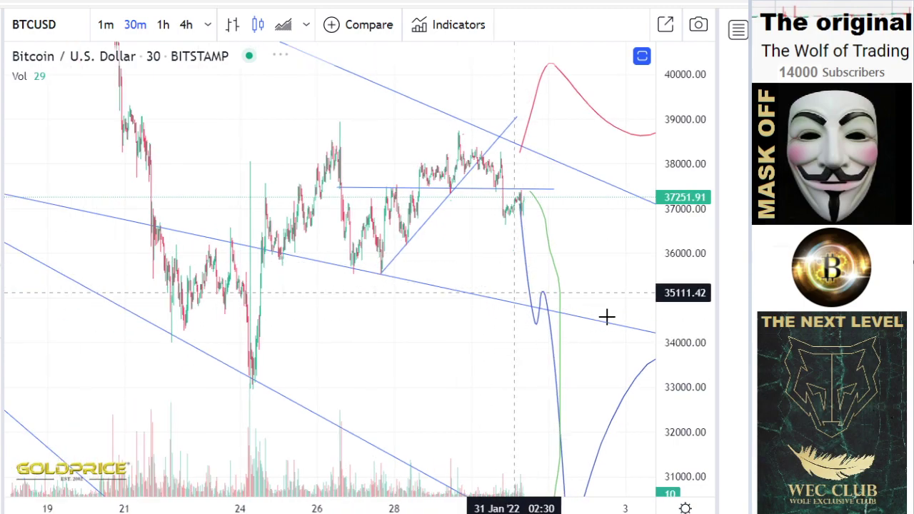
{"action": "left_click_drag", "start_coordinate": [693, 300], "coordinate": [679, 418]}
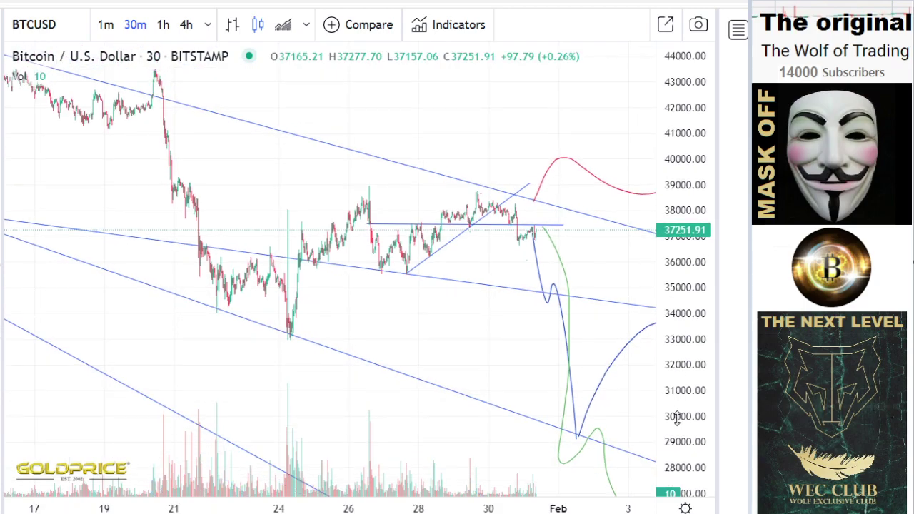
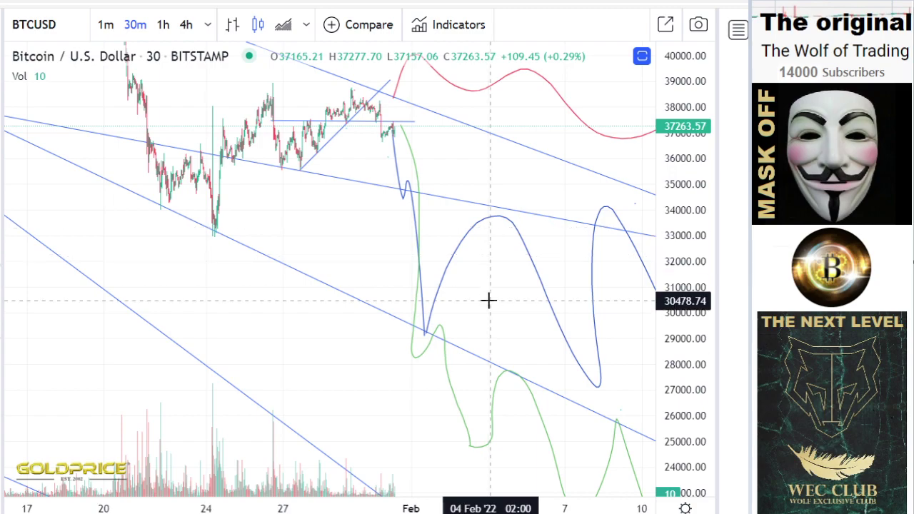
{"action": "scroll", "coordinate": [369, 276], "scroll_direction": "down", "scroll_amount": 2}
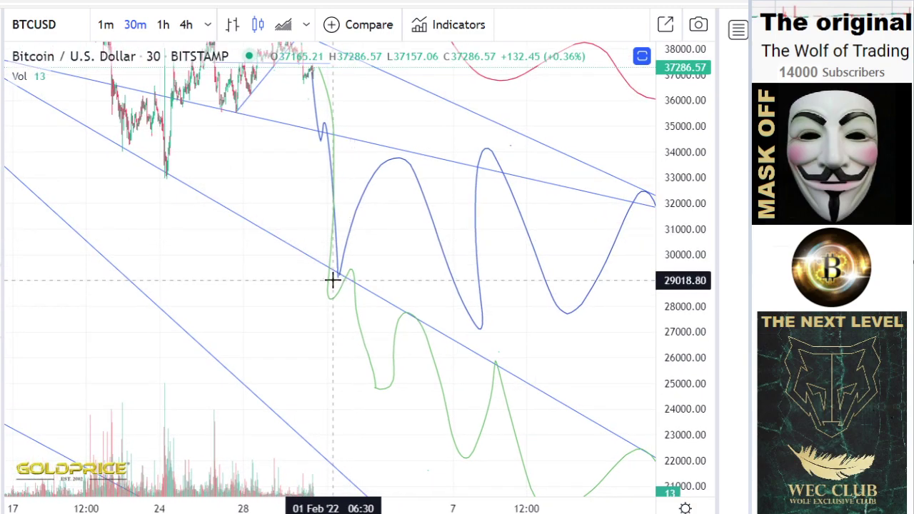
{"action": "scroll", "coordinate": [335, 287], "scroll_direction": "down", "scroll_amount": 1}
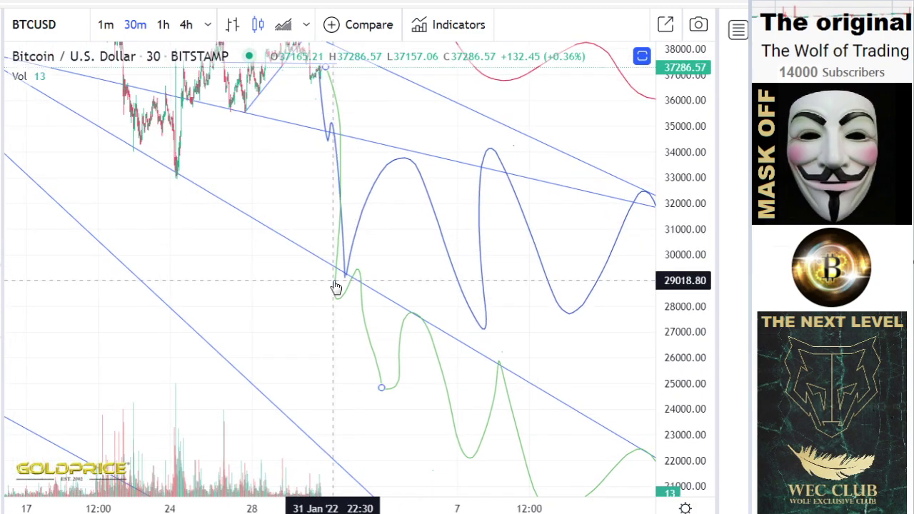
Show the chart at the 1-hour interval with the full projected paths down to the 8,000 level in view
{"action": "left_click", "coordinate": [164, 24]}
{"action": "left_click_drag", "start_coordinate": [673, 307], "coordinate": [673, 379]}
{"action": "left_click_drag", "start_coordinate": [680, 304], "coordinate": [682, 412]}
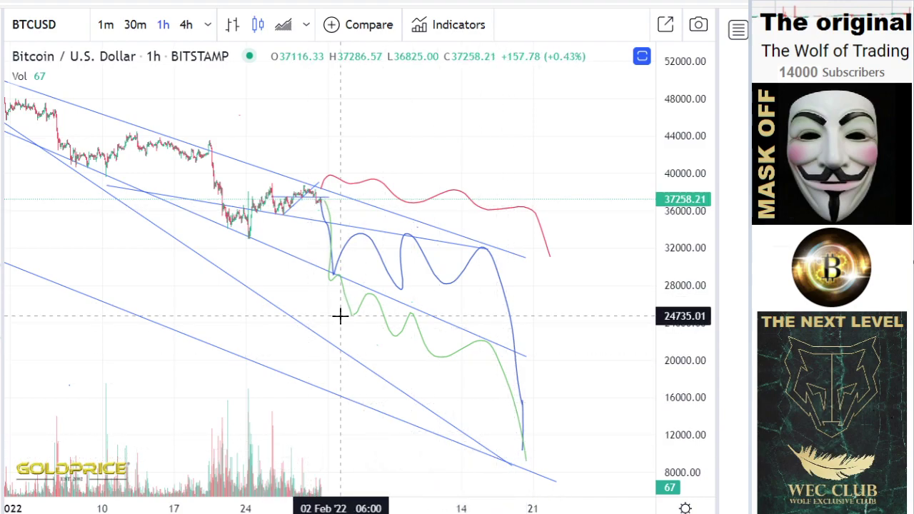
Switch the chart to the 3-hour interval and review the whole descending channel together with the projected paths
{"action": "left_click", "coordinate": [207, 24]}
{"action": "left_click", "coordinate": [228, 167]}
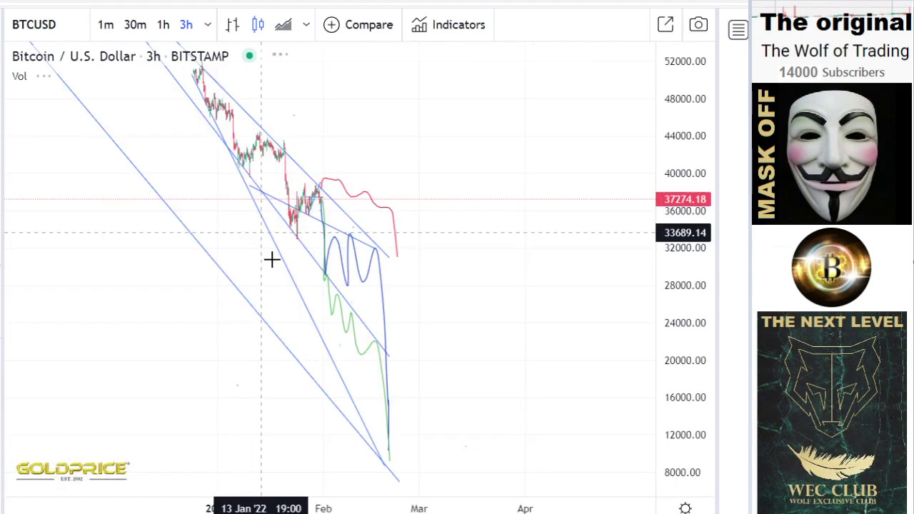
{"action": "left_click_drag", "start_coordinate": [418, 170], "coordinate": [503, 196]}
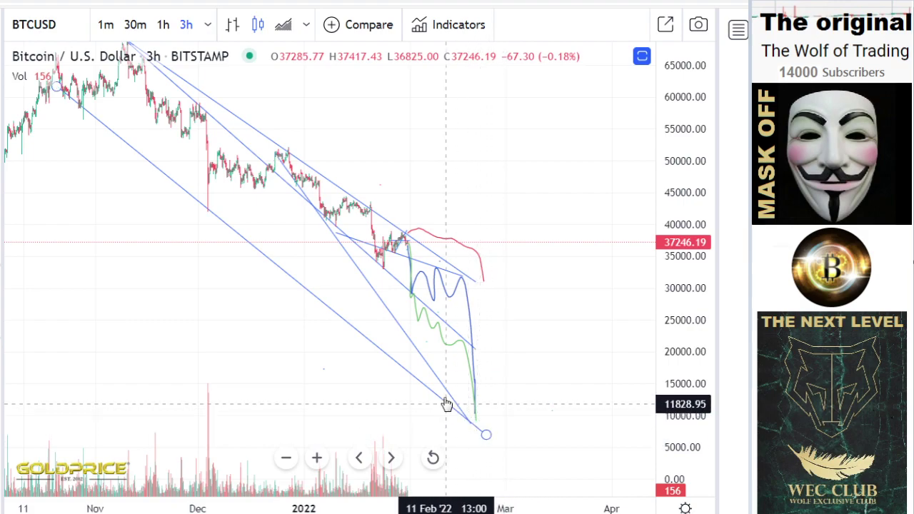
{"action": "scroll", "coordinate": [446, 405], "scroll_direction": "up", "scroll_amount": 5}
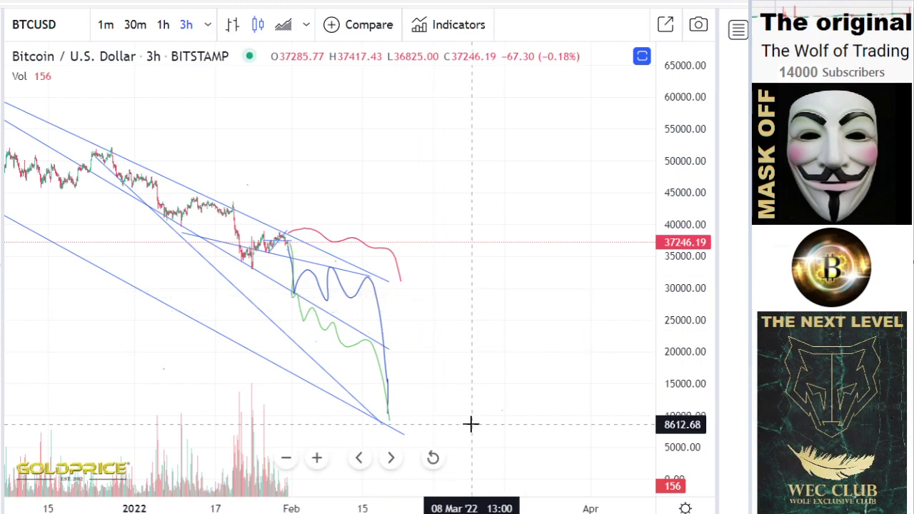
Examine the 3-hour descending channel, trend lines and projected paths both close up and across the wider decline
{"action": "left_click_drag", "start_coordinate": [415, 363], "coordinate": [592, 373]}
{"action": "scroll", "coordinate": [591, 373], "scroll_direction": "up", "scroll_amount": 2}
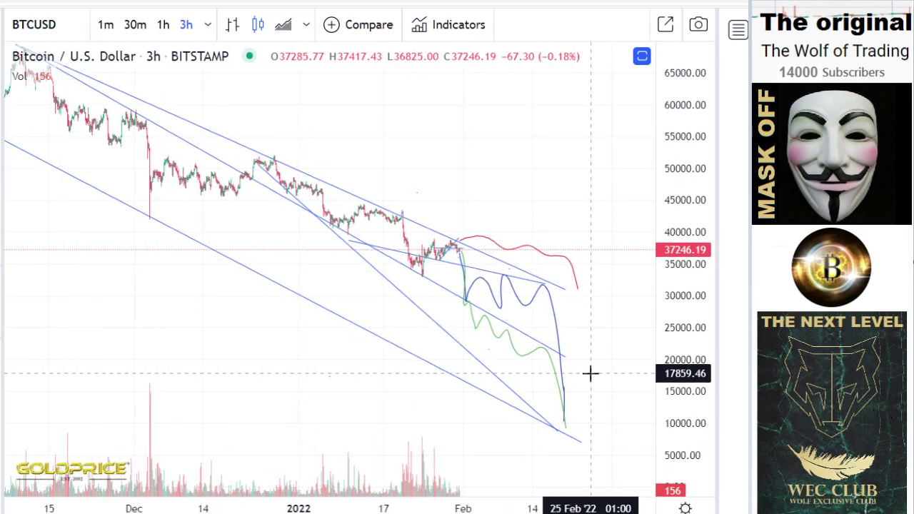
{"action": "scroll", "coordinate": [600, 434], "scroll_direction": "up", "scroll_amount": 3}
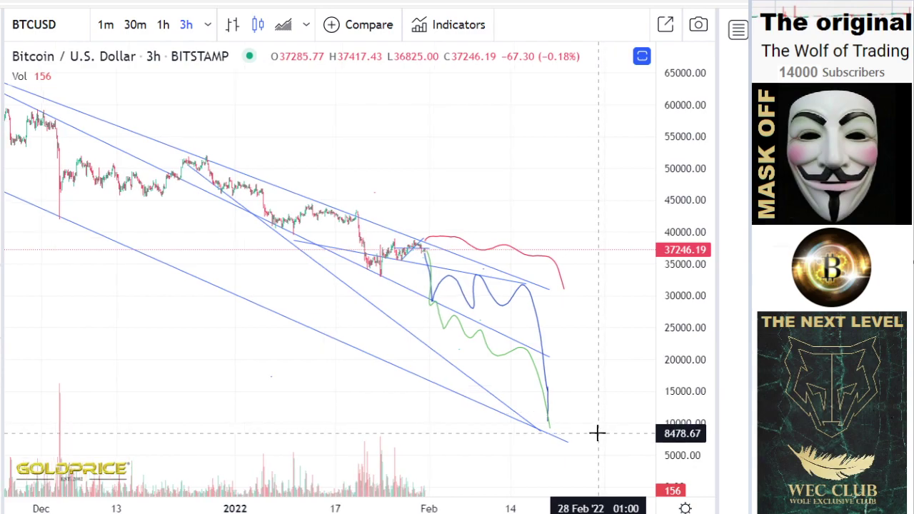
{"action": "left_click_drag", "start_coordinate": [686, 394], "coordinate": [647, 334]}
{"action": "left_click_drag", "start_coordinate": [581, 345], "coordinate": [647, 324]}
{"action": "scroll", "coordinate": [577, 335], "scroll_direction": "up", "scroll_amount": 3}
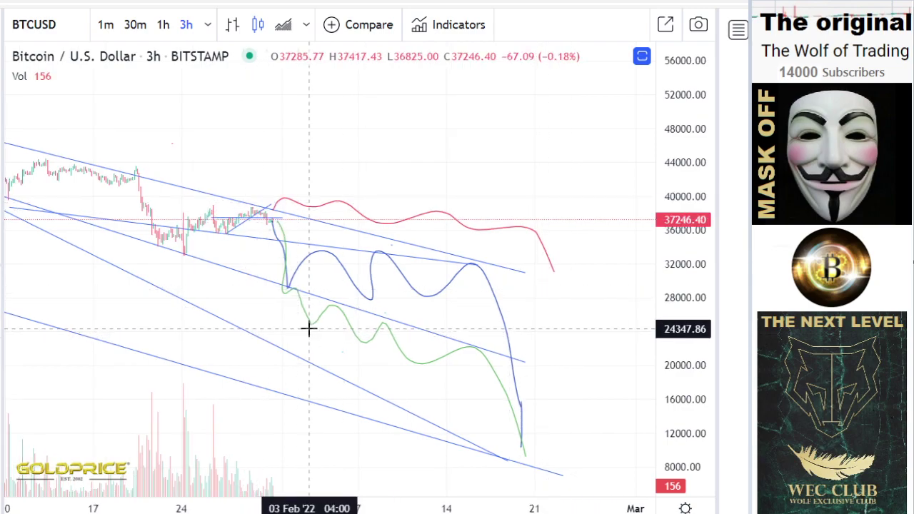
{"action": "scroll", "coordinate": [308, 328], "scroll_direction": "down", "scroll_amount": 4}
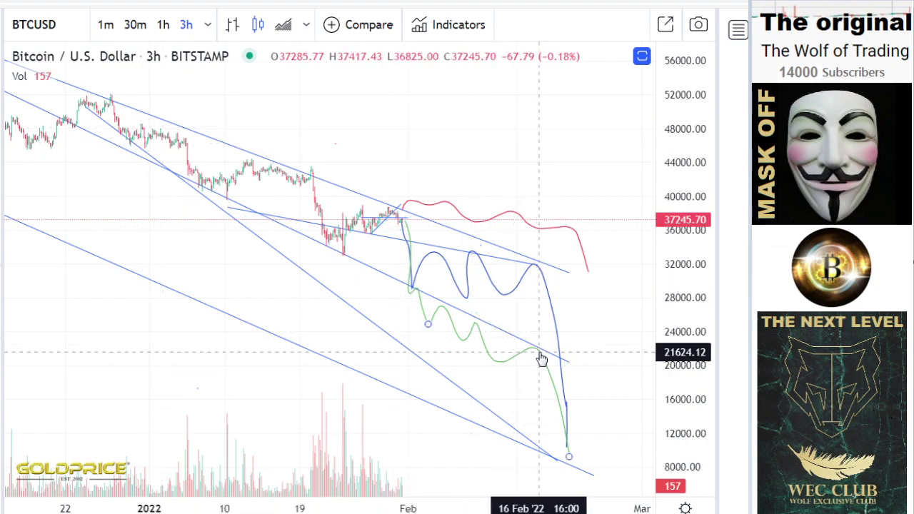
{"action": "scroll", "coordinate": [364, 343], "scroll_direction": "down", "scroll_amount": 5}
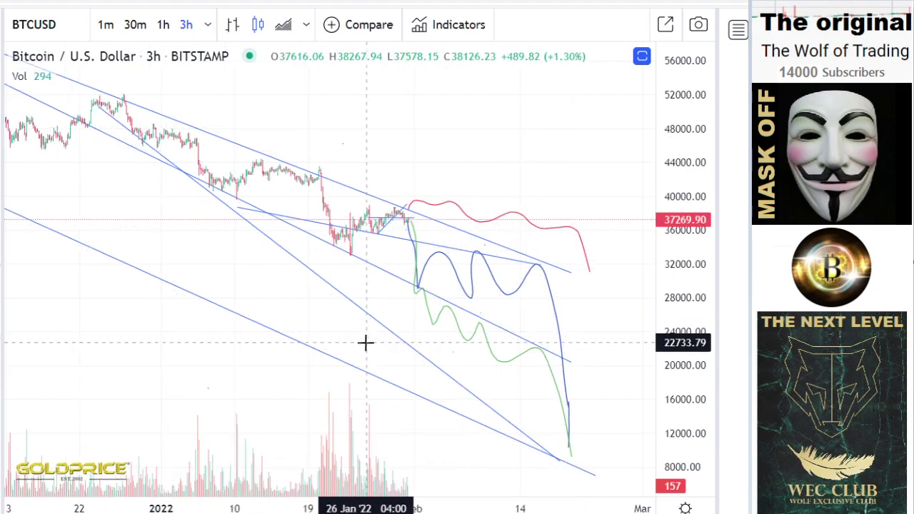
Draw a descending trend line from about 53,805 on 28 Nov '21 to about 20,313 on 20 Feb '22
{"action": "left_click_drag", "start_coordinate": [295, 224], "coordinate": [276, 286]}
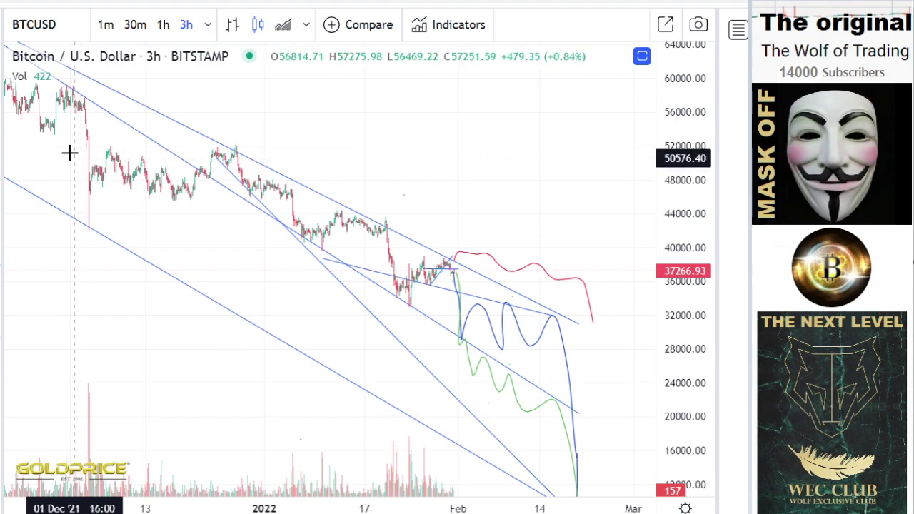
{"action": "left_click", "coordinate": [2, 59]}
{"action": "left_click", "coordinate": [12, 58]}
{"action": "left_click", "coordinate": [54, 131]}
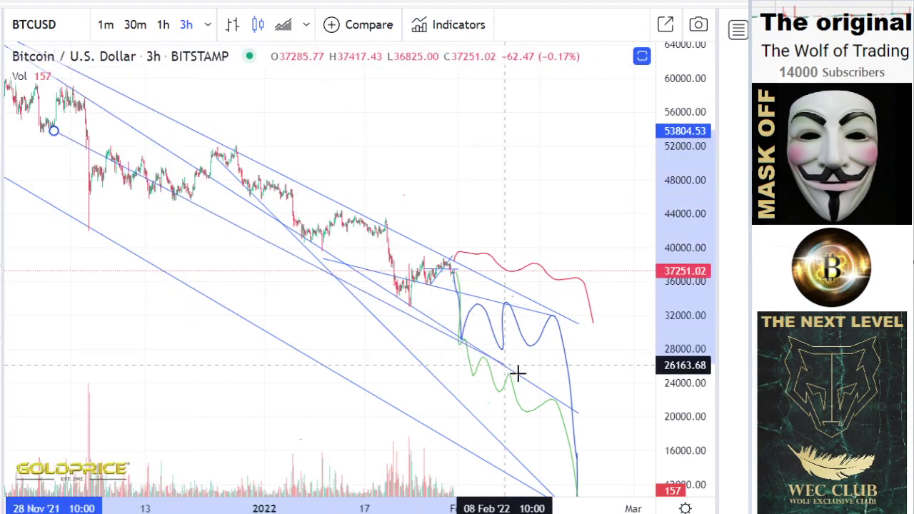
{"action": "left_click", "coordinate": [578, 414]}
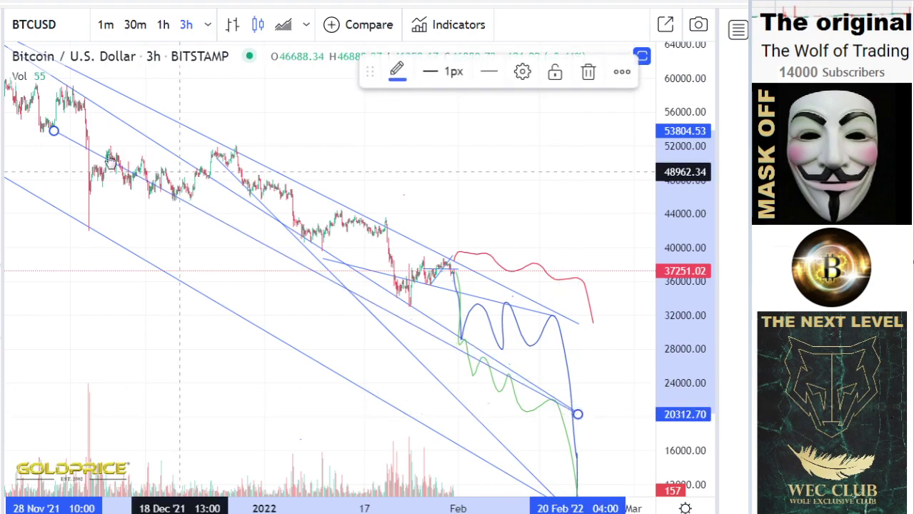
Move the new trend line's start to about 55,318 on 24 Nov '21 and deselect the line
{"action": "left_click_drag", "start_coordinate": [53, 134], "coordinate": [30, 118]}
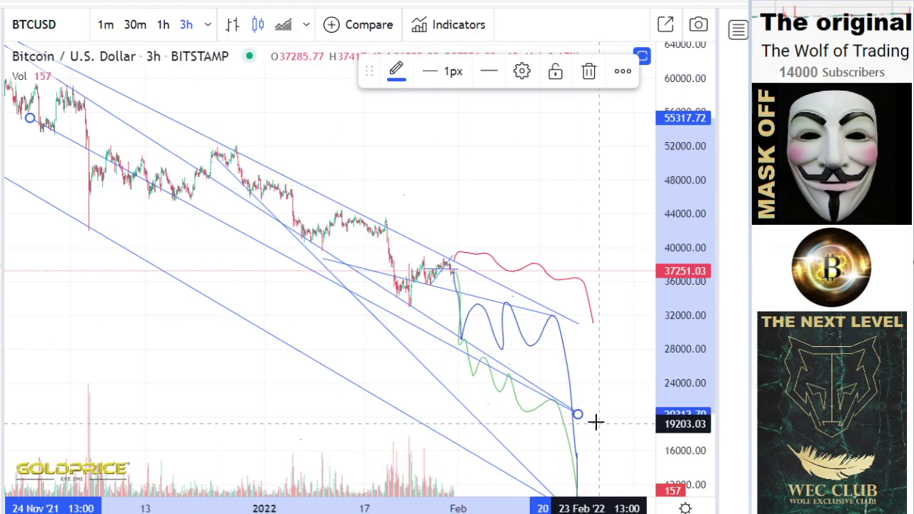
{"action": "scroll", "coordinate": [545, 417], "scroll_direction": "up", "scroll_amount": 2}
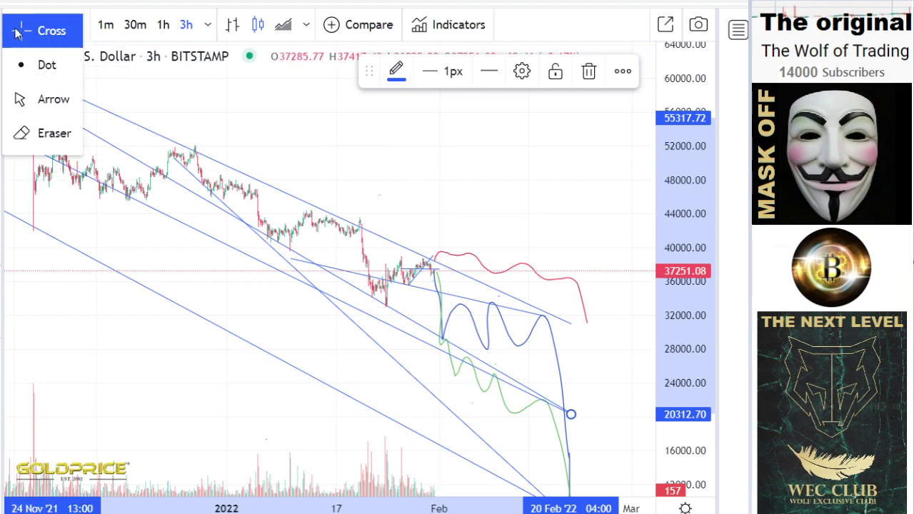
{"action": "left_click_drag", "start_coordinate": [327, 328], "coordinate": [315, 297]}
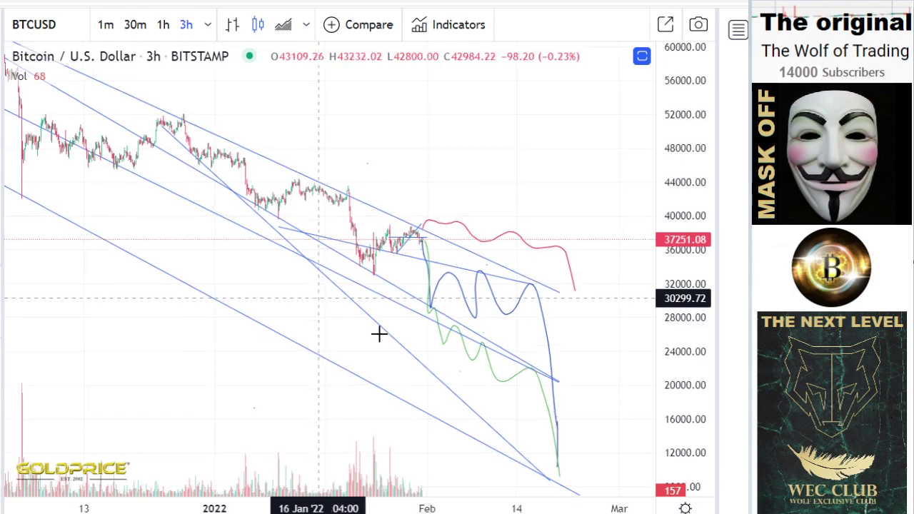
Switch the chart to the daily interval and rescale it to show the full price range from late 2020 with all drawings
{"action": "scroll", "coordinate": [383, 337], "scroll_direction": "up", "scroll_amount": 1}
{"action": "scroll", "coordinate": [383, 337], "scroll_direction": "up", "scroll_amount": 2}
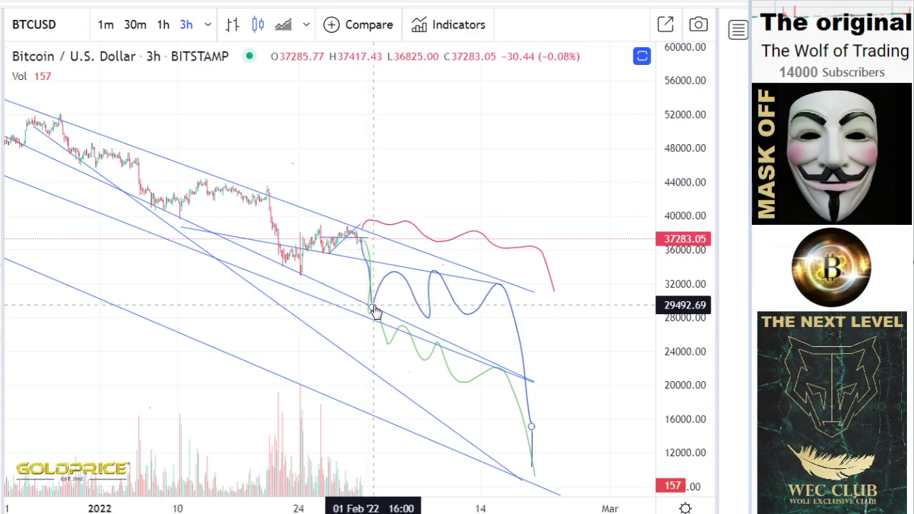
{"action": "scroll", "coordinate": [374, 308], "scroll_direction": "down", "scroll_amount": 10}
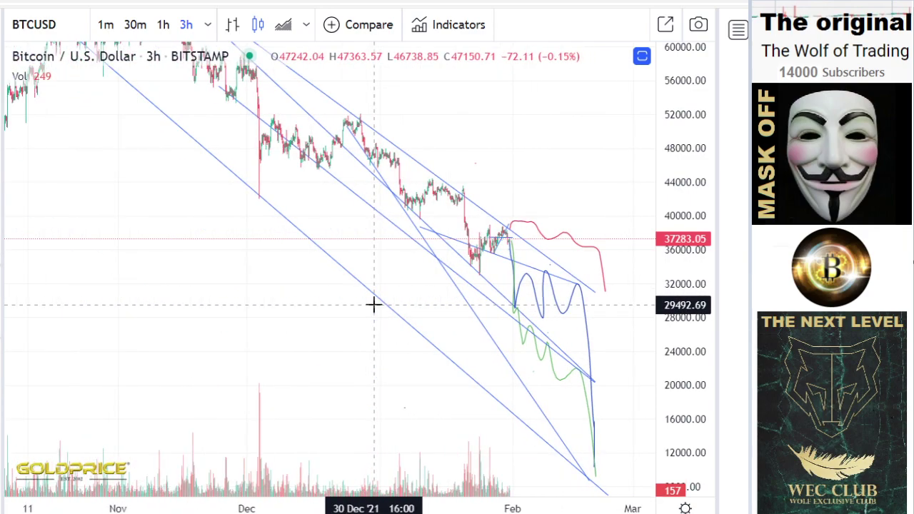
{"action": "scroll", "coordinate": [374, 305], "scroll_direction": "down", "scroll_amount": 3}
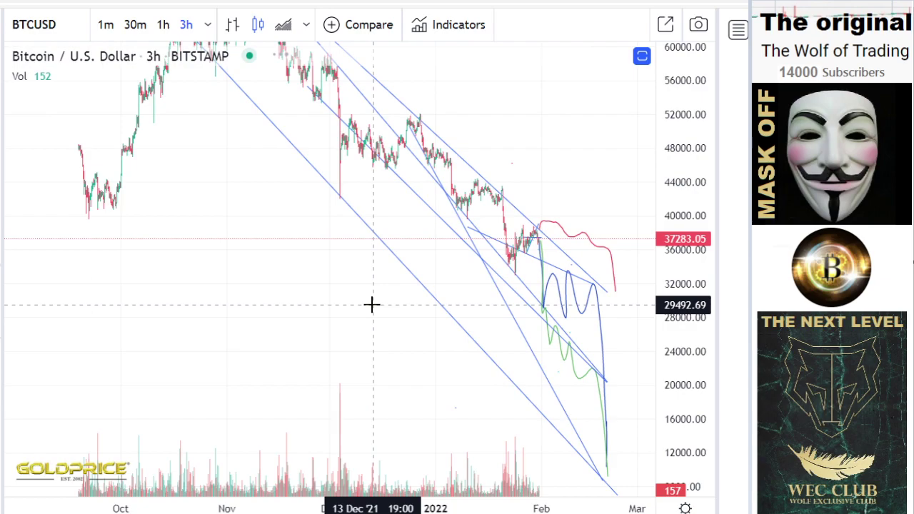
{"action": "left_click", "coordinate": [207, 24]}
{"action": "left_click", "coordinate": [245, 257]}
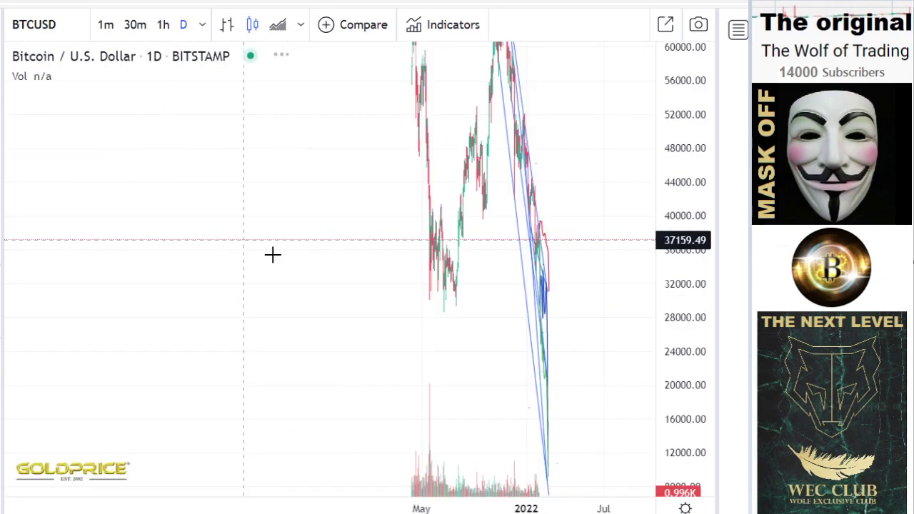
{"action": "scroll", "coordinate": [459, 355], "scroll_direction": "up", "scroll_amount": 3}
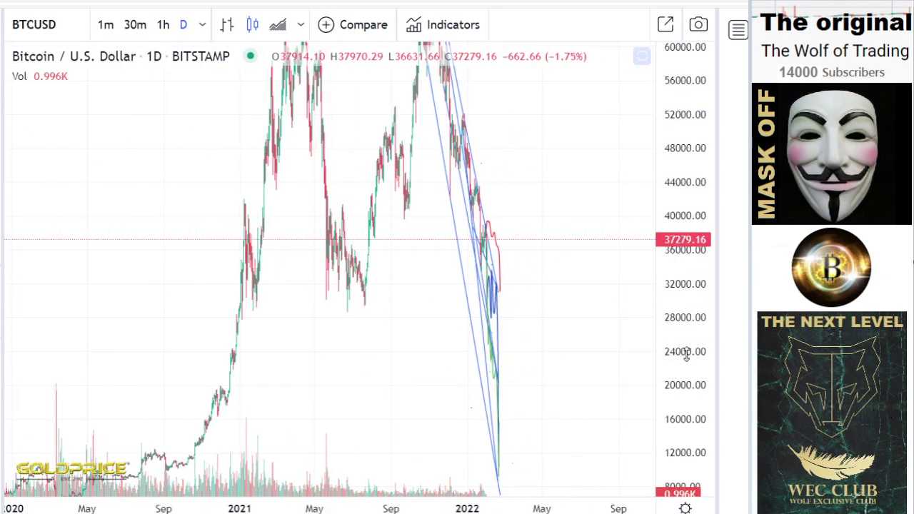
{"action": "left_click_drag", "start_coordinate": [684, 352], "coordinate": [682, 429]}
{"action": "scroll", "coordinate": [515, 350], "scroll_direction": "up", "scroll_amount": 4}
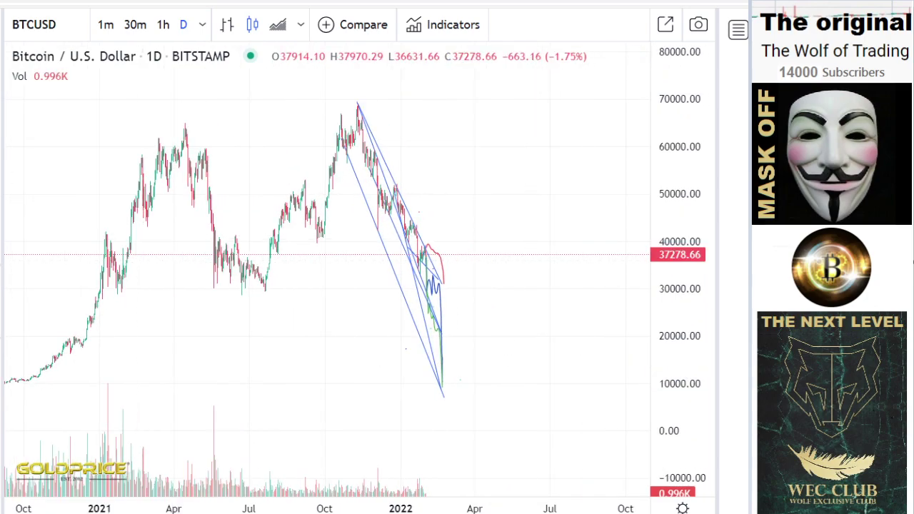
Draw a nearly horizontal support line from about 29,828 on 24 Nov '20 to about 28,927 on 12 Jun '22 and deselect it
{"action": "left_click", "coordinate": [69, 289]}
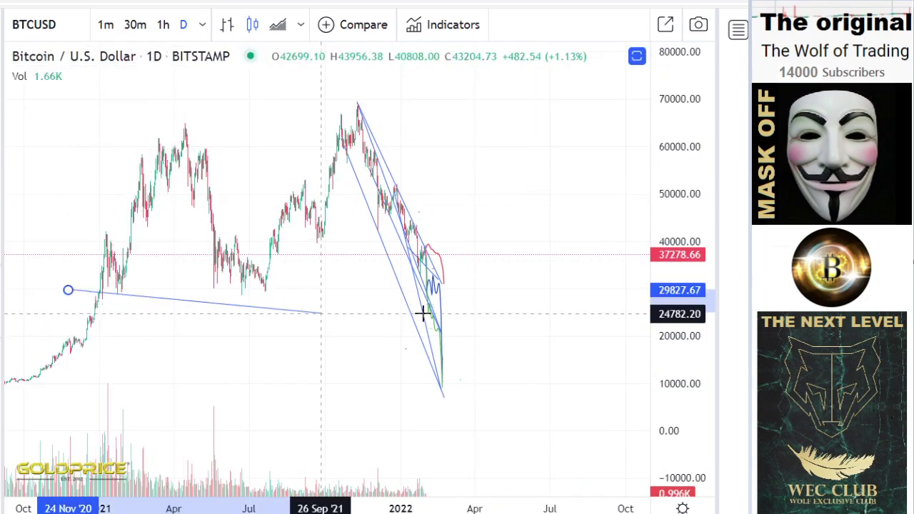
{"action": "left_click", "coordinate": [534, 292]}
{"action": "scroll", "coordinate": [519, 326], "scroll_direction": "up", "scroll_amount": 5}
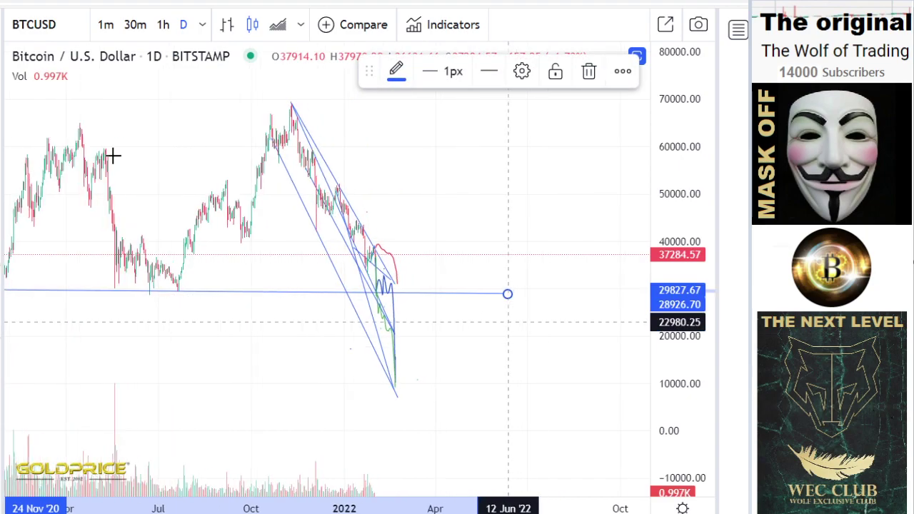
{"action": "mouse_move", "coordinate": [2, 38]}
Examine the daily candles and projected paths against the horizontal support line, comparing the 2021 lows with the current decline
{"action": "left_click_drag", "start_coordinate": [358, 349], "coordinate": [508, 353]}
{"action": "scroll", "coordinate": [495, 347], "scroll_direction": "up", "scroll_amount": 2}
{"action": "left_click_drag", "start_coordinate": [676, 381], "coordinate": [634, 171]}
{"action": "left_click_drag", "start_coordinate": [426, 354], "coordinate": [464, 364]}
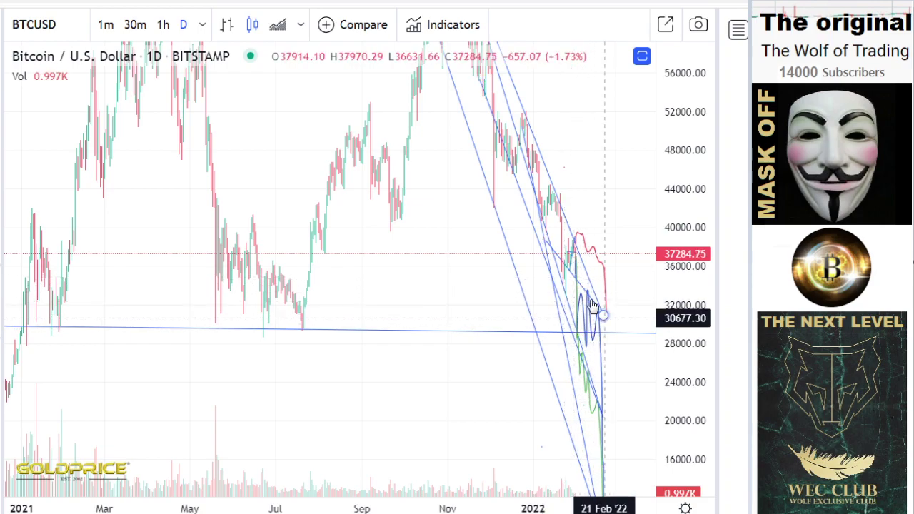
{"action": "scroll", "coordinate": [592, 305], "scroll_direction": "up", "scroll_amount": 5}
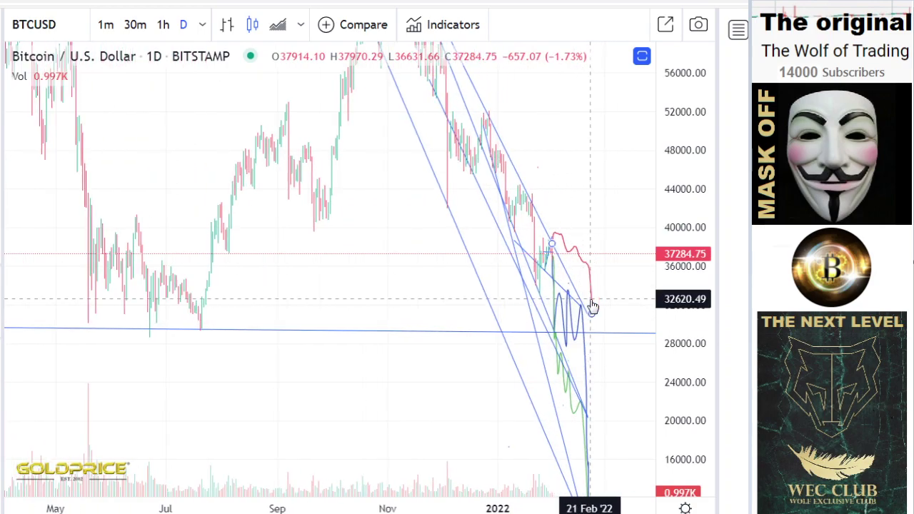
{"action": "scroll", "coordinate": [589, 298], "scroll_direction": "up", "scroll_amount": 3}
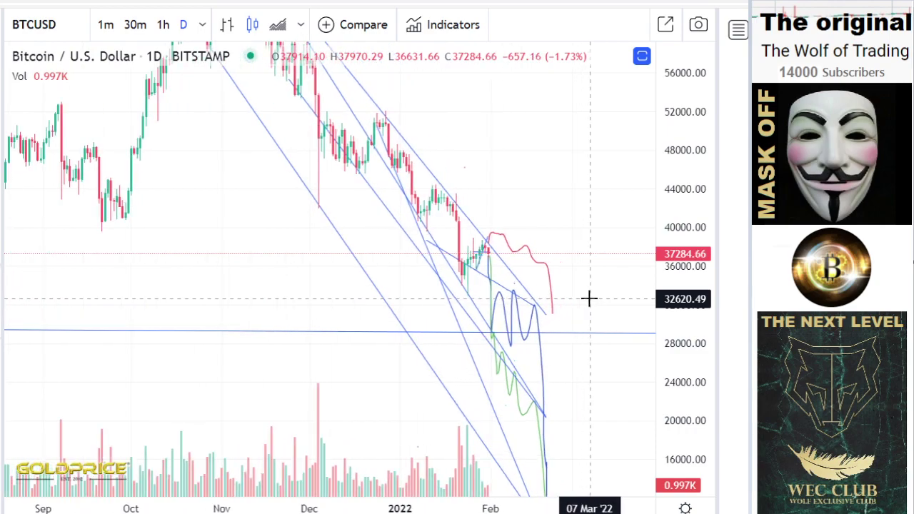
{"action": "scroll", "coordinate": [516, 327], "scroll_direction": "down", "scroll_amount": 8}
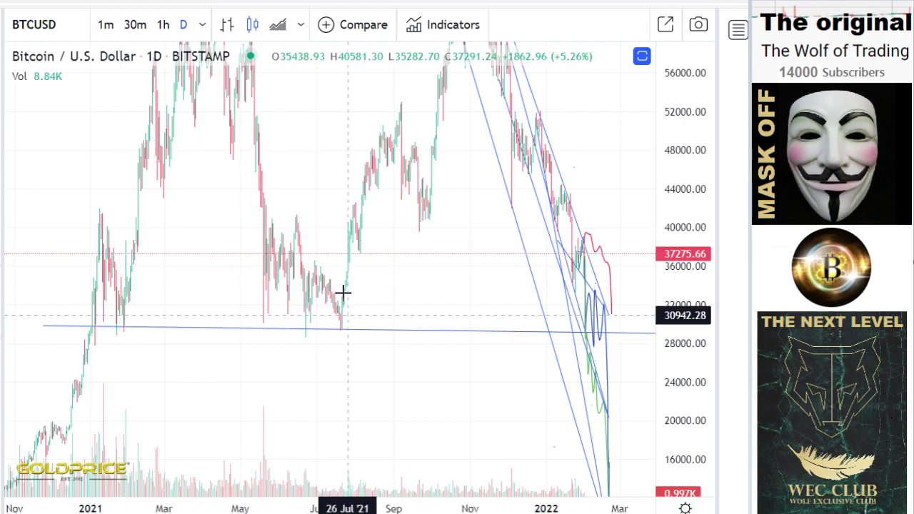
{"action": "scroll", "coordinate": [496, 345], "scroll_direction": "up", "scroll_amount": 4}
{"action": "scroll", "coordinate": [496, 345], "scroll_direction": "up", "scroll_amount": 2}
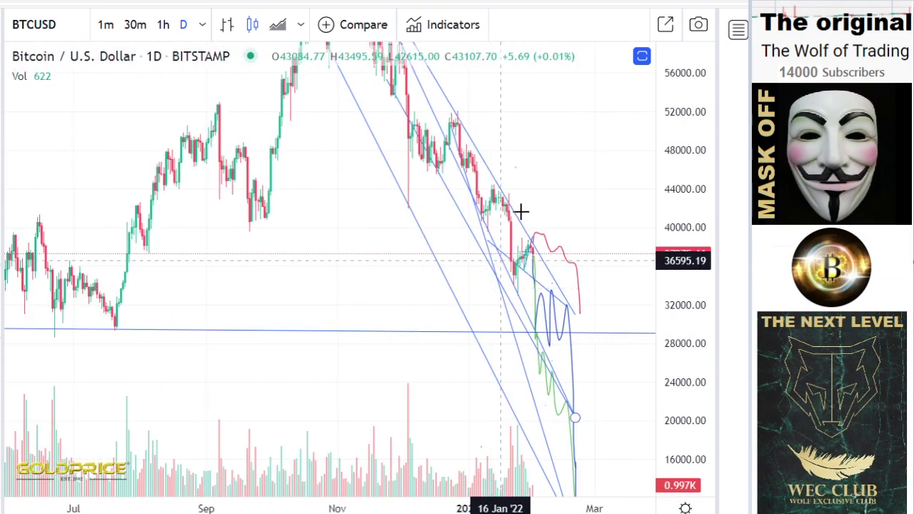
Sketch a zigzag path below the support line from about 28,800 on 2 Feb '22 down to about 13,600 and color it red
{"action": "scroll", "coordinate": [543, 377], "scroll_direction": "up", "scroll_amount": 3}
{"action": "scroll", "coordinate": [541, 371], "scroll_direction": "up", "scroll_amount": 4}
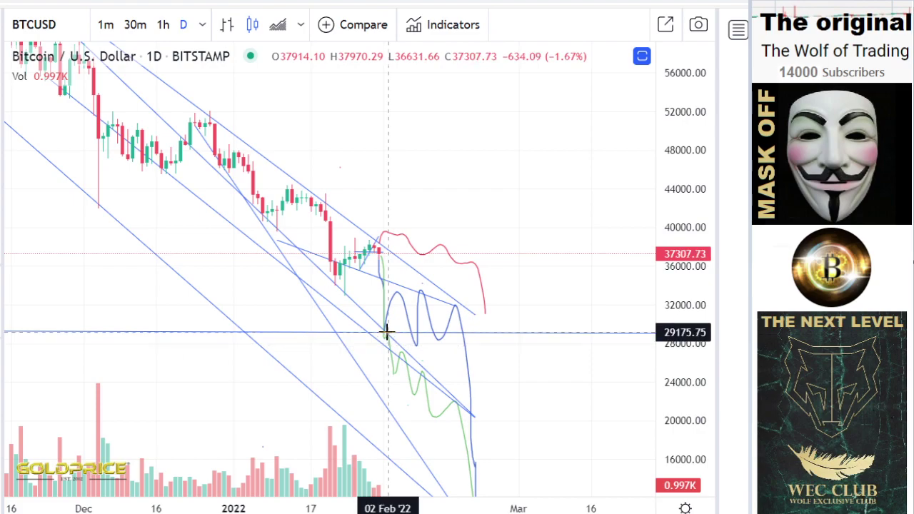
{"action": "mouse_move", "coordinate": [394, 372]}
{"action": "left_mouse_down"}
{"action": "mouse_move", "coordinate": [432, 364]}
{"action": "mouse_move", "coordinate": [476, 483]}
{"action": "left_mouse_up"}
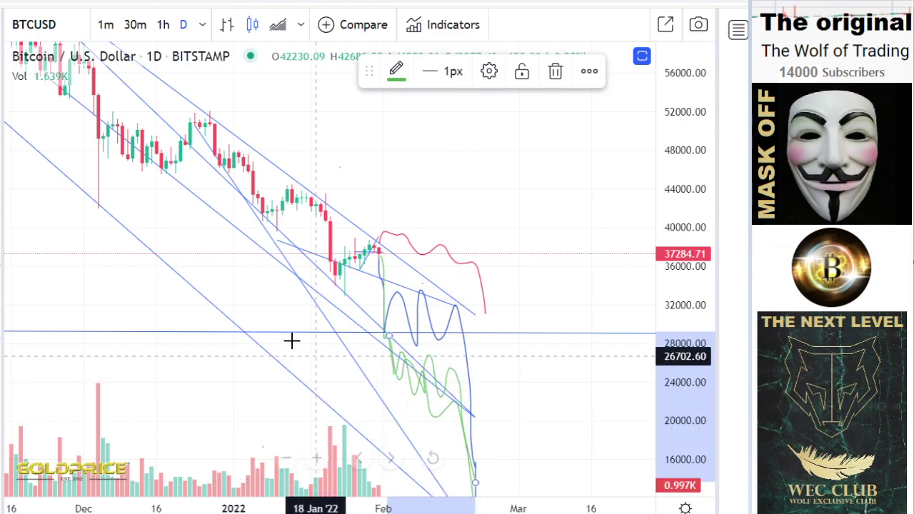
{"action": "left_click", "coordinate": [403, 77]}
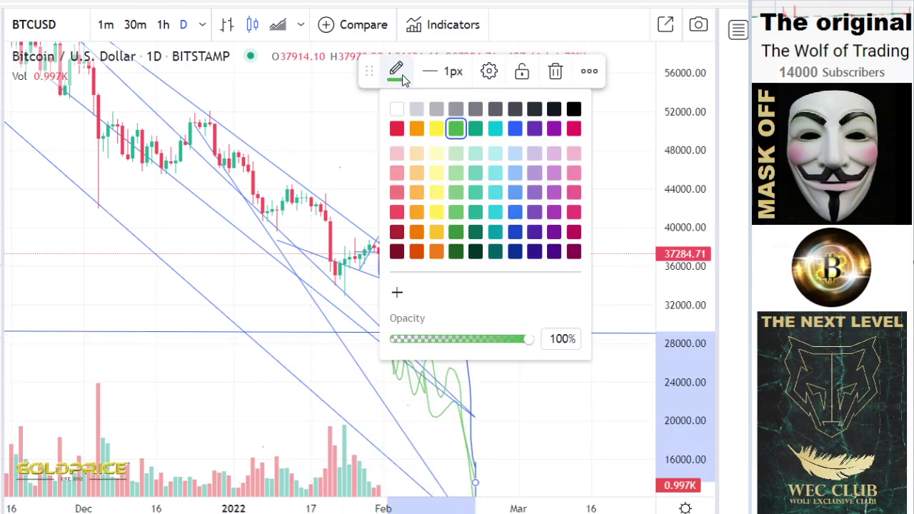
{"action": "left_click", "coordinate": [397, 129]}
Examine the red zigzag path and the horizontal support line in the context of the 2021 lows on the daily chart
{"action": "scroll", "coordinate": [475, 361], "scroll_direction": "down", "scroll_amount": 2}
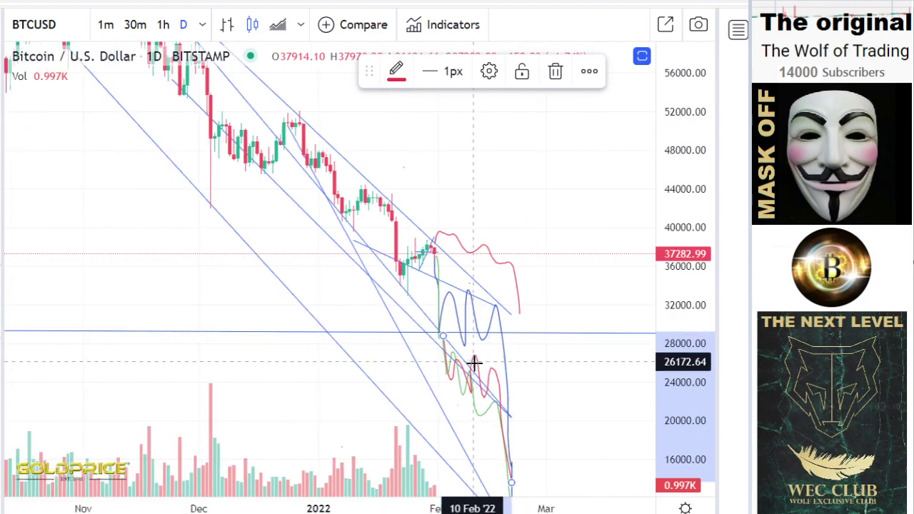
{"action": "scroll", "coordinate": [472, 380], "scroll_direction": "down", "scroll_amount": 5}
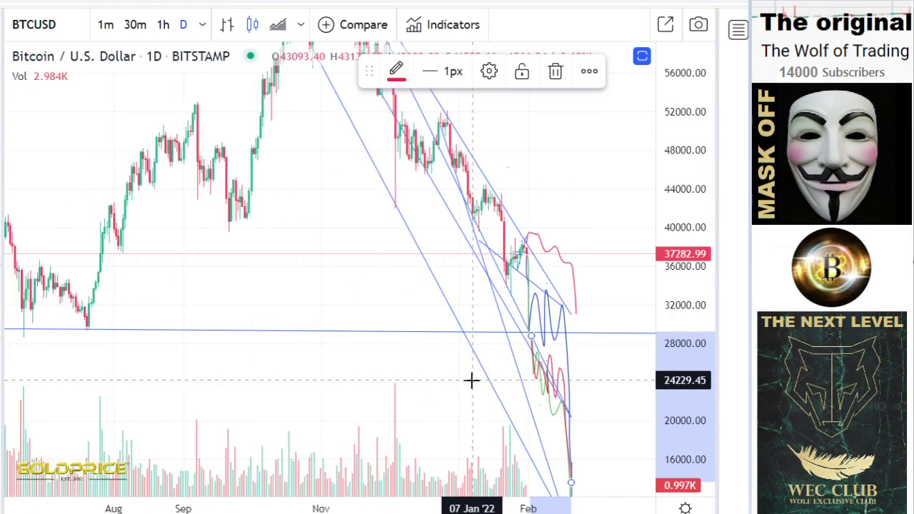
{"action": "scroll", "coordinate": [500, 343], "scroll_direction": "down", "scroll_amount": 2}
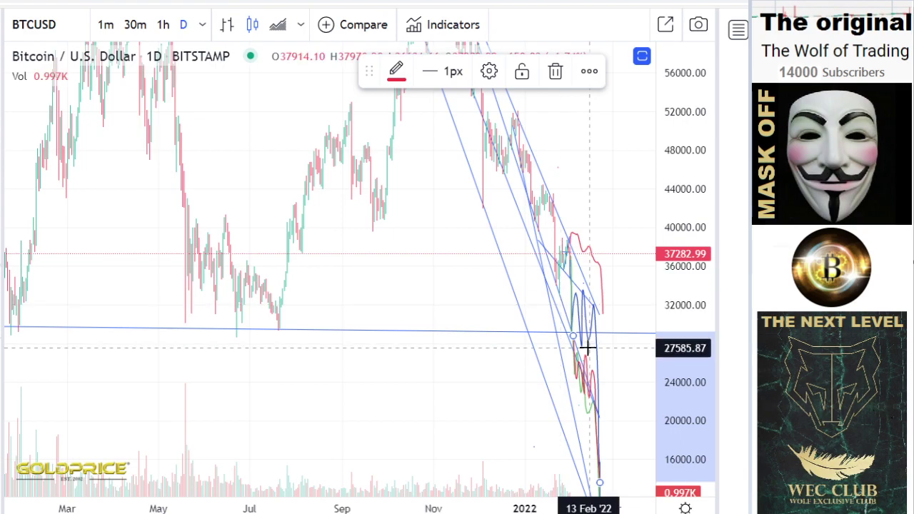
{"action": "scroll", "coordinate": [586, 346], "scroll_direction": "up", "scroll_amount": 3}
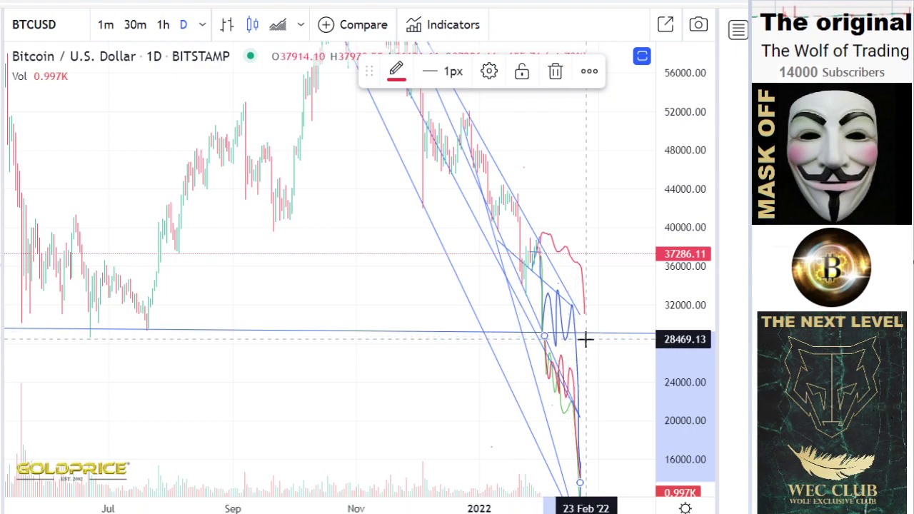
{"action": "scroll", "coordinate": [579, 383], "scroll_direction": "down", "scroll_amount": 1}
{"action": "scroll", "coordinate": [576, 384], "scroll_direction": "down", "scroll_amount": 5}
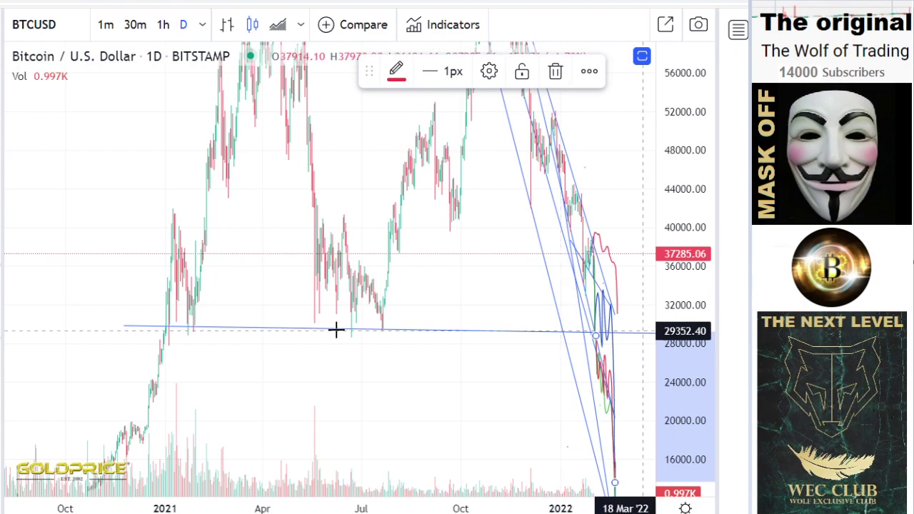
{"action": "scroll", "coordinate": [531, 363], "scroll_direction": "up", "scroll_amount": 1}
{"action": "scroll", "coordinate": [532, 364], "scroll_direction": "up", "scroll_amount": 3}
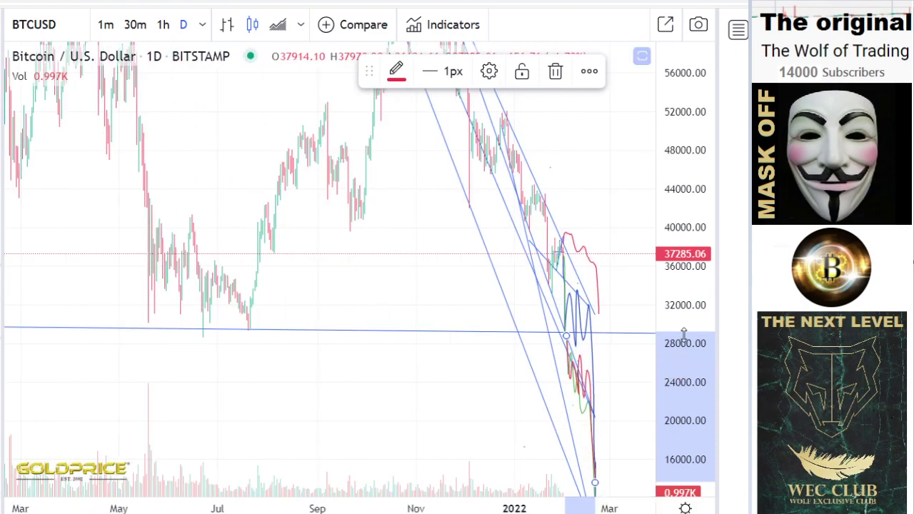